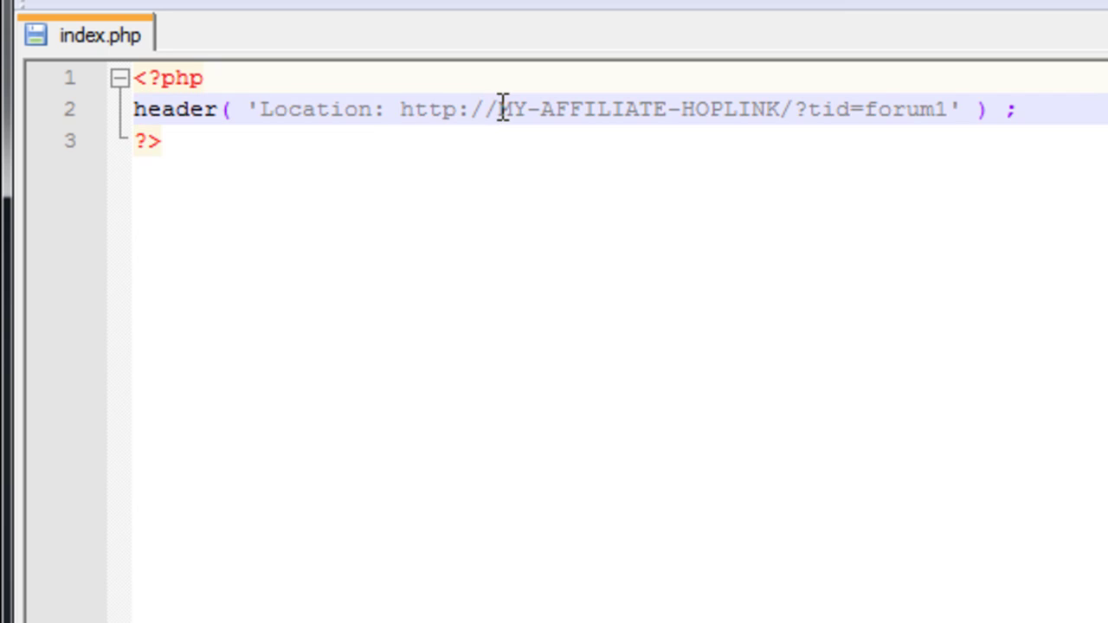
{"action": "left_click", "coordinate": [401, 109]}
{"action": "left_click_drag", "start_coordinate": [420, 102], "coordinate": [947, 111]}
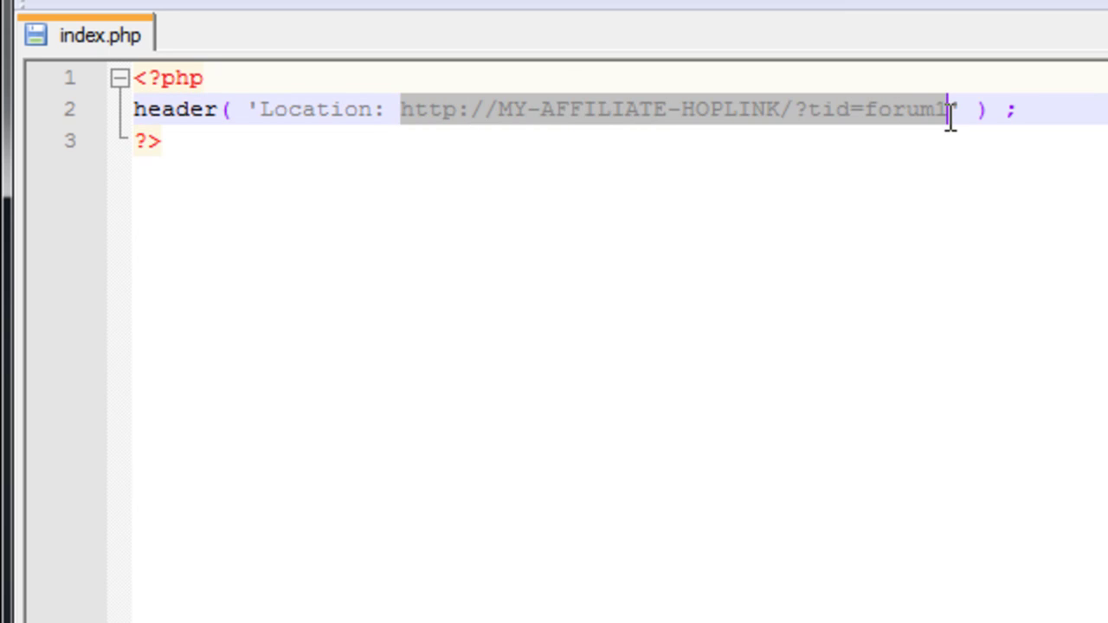
{"action": "right_click", "coordinate": [709, 106]}
{"action": "left_click", "coordinate": [795, 209]}
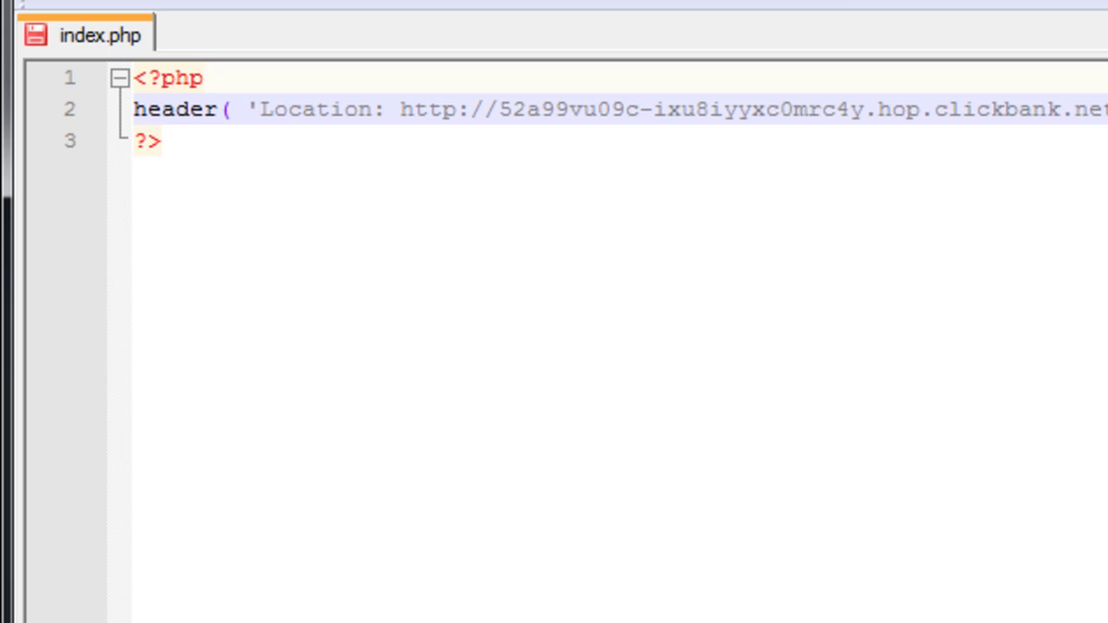
{"action": "left_click", "coordinate": [162, 141]}
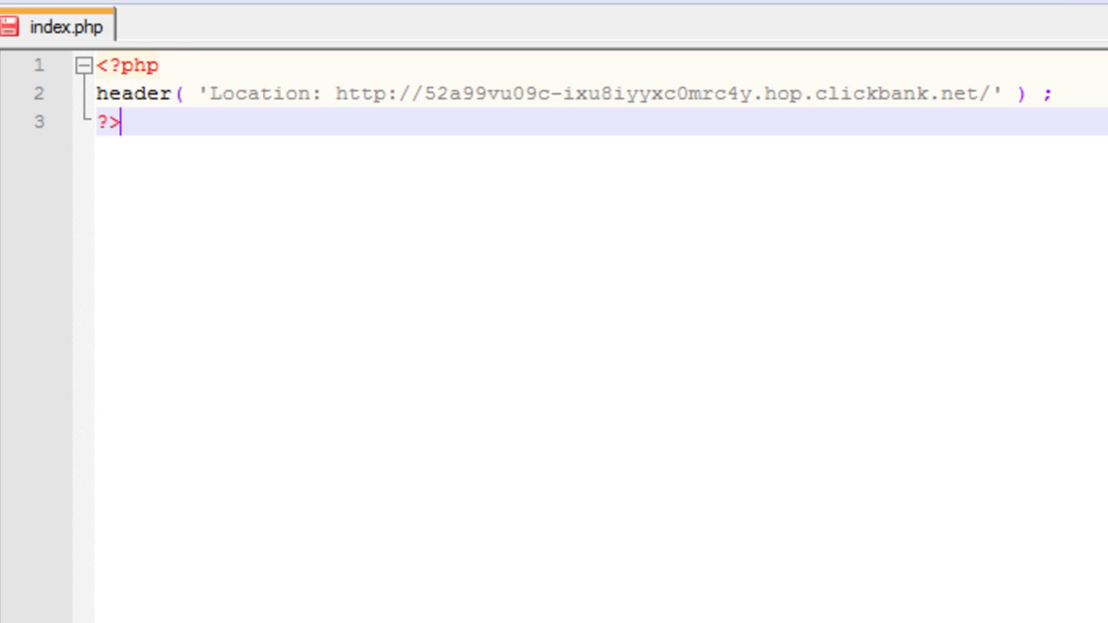
- Switch to Windows Explorer and open the recommends folder inside Internet Marketing's cloaked links folder
{"action": "left_click", "coordinate": [12, 0]}
{"action": "left_click", "coordinate": [59, 0]}
{"action": "key", "text": "alt+Tab"}
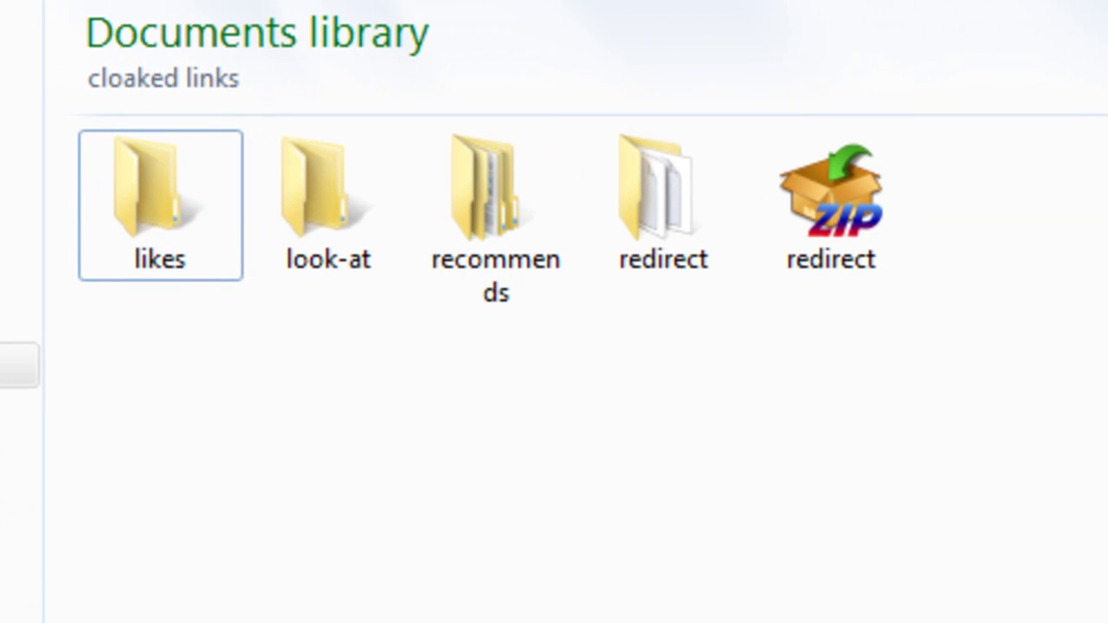
{"action": "key", "text": "alt+Left"}
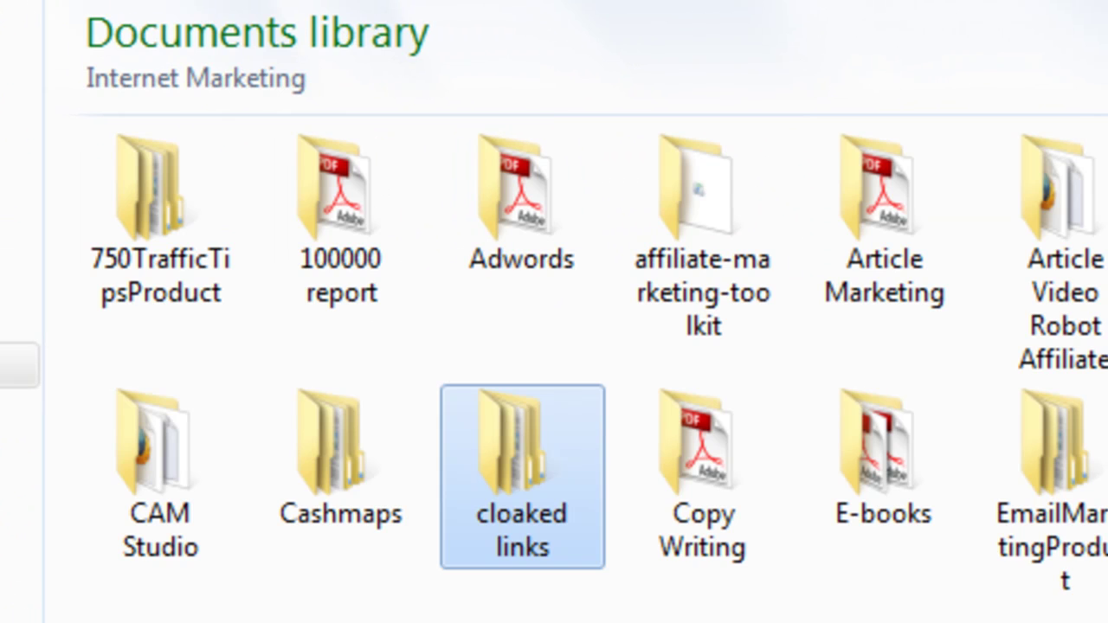
{"action": "double_click", "coordinate": [499, 502]}
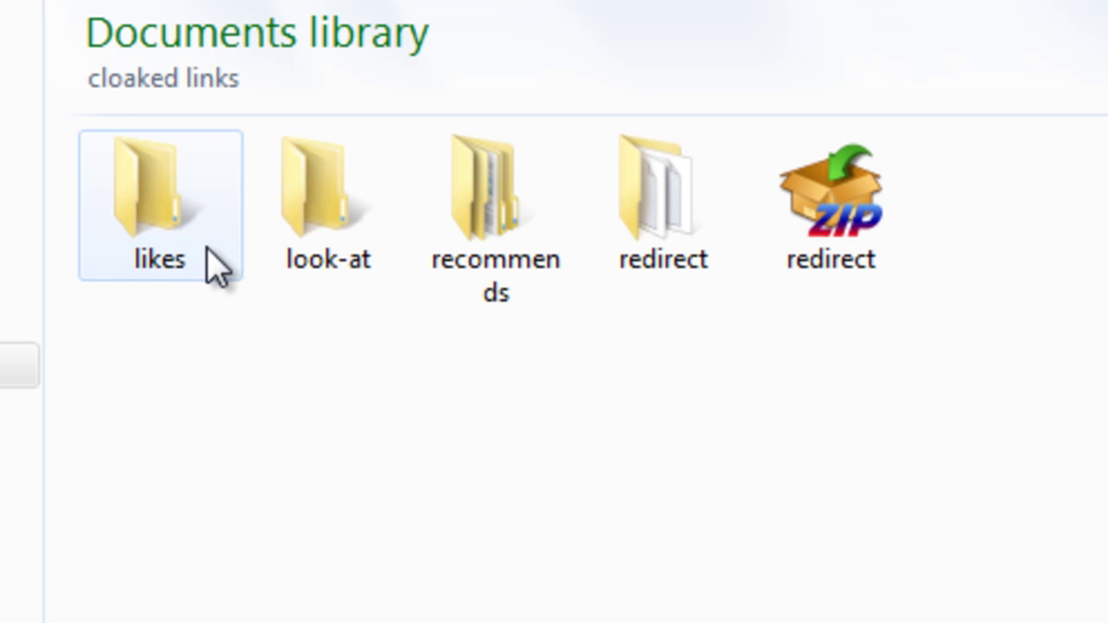
{"action": "double_click", "coordinate": [535, 275]}
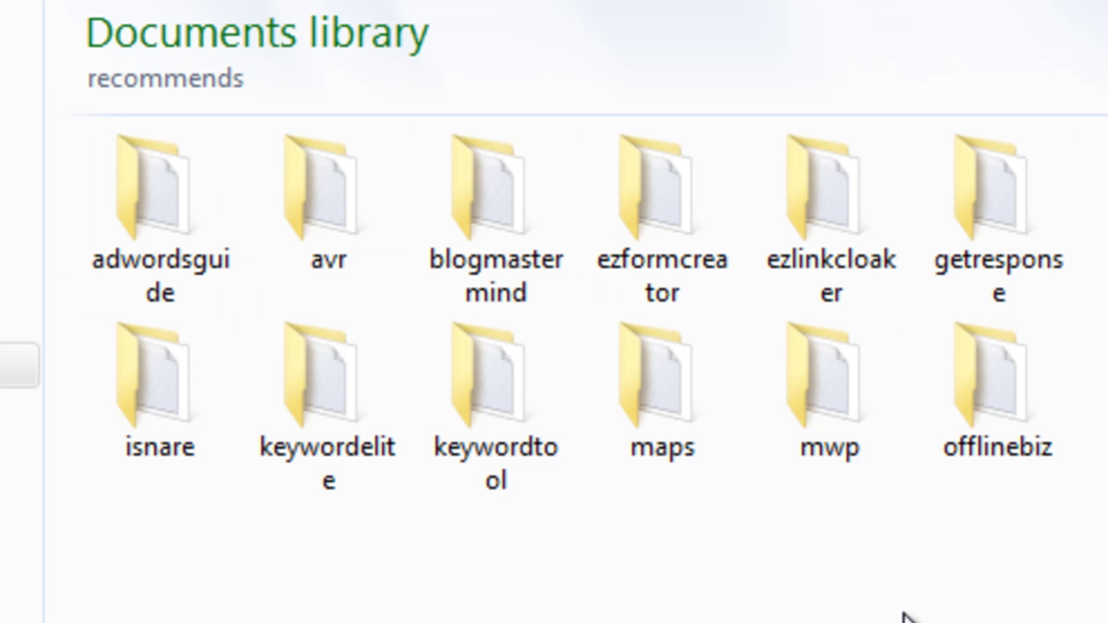
- Create a new folder named mobilemonopoly inside the recommends folder
{"action": "key", "text": "ctrl+shift+n"}
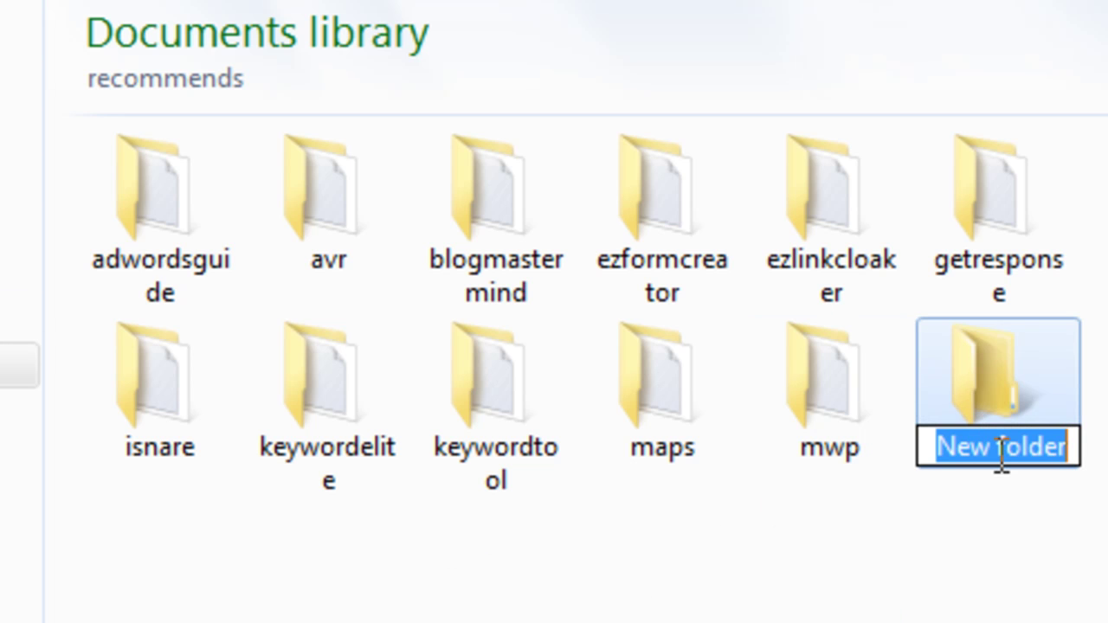
{"action": "type", "text": "mobil"}
{"action": "key", "text": "BackSpace"}
{"action": "type", "text": "le"}
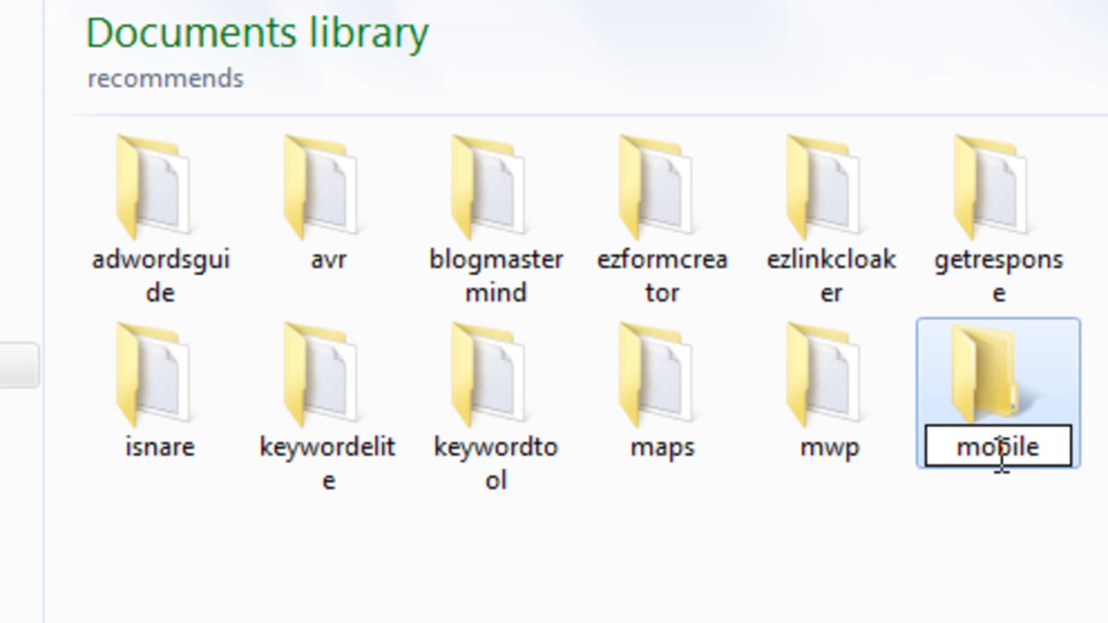
{"action": "type", "text": "monopoloy"}
{"action": "key", "text": "BackSpace"}
{"action": "key", "text": "BackSpace"}
{"action": "type", "text": "y"}
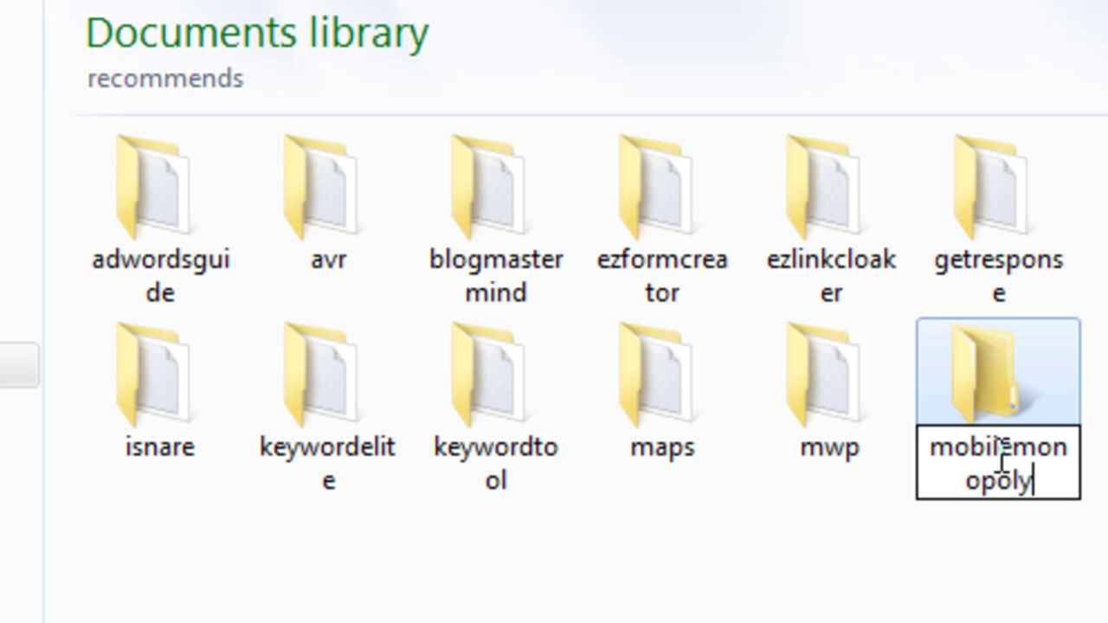
{"action": "left_click", "coordinate": [1079, 601]}
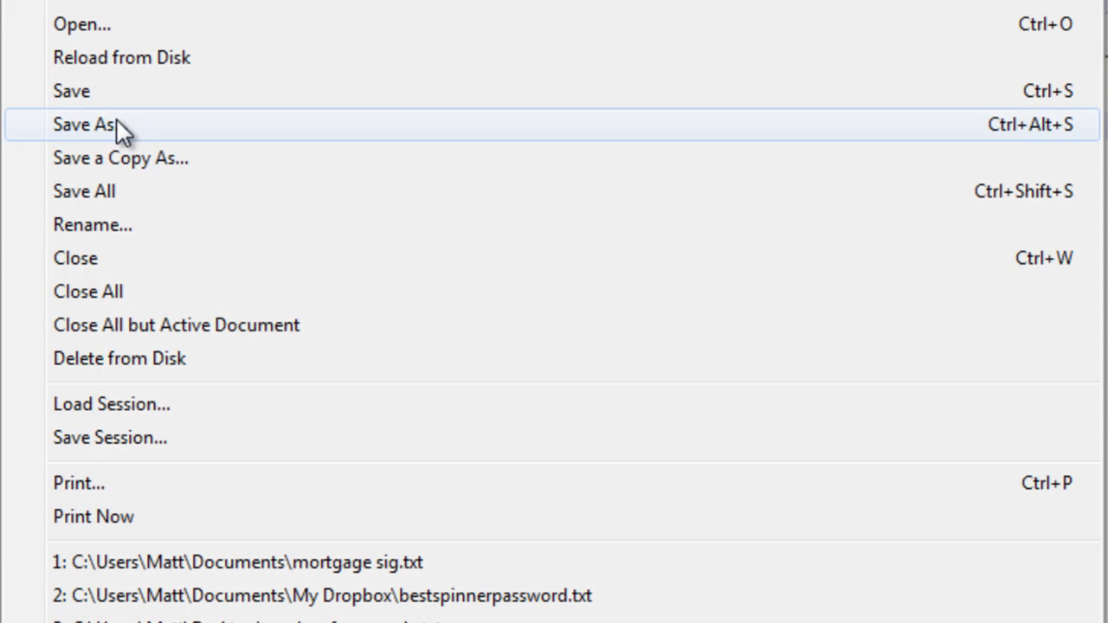
- Save a new copy of the edited redirect file as index in the cloaked links > recommends > mobilemonopoly folder, keeping the PHP file type
{"action": "left_click", "coordinate": [117, 121]}
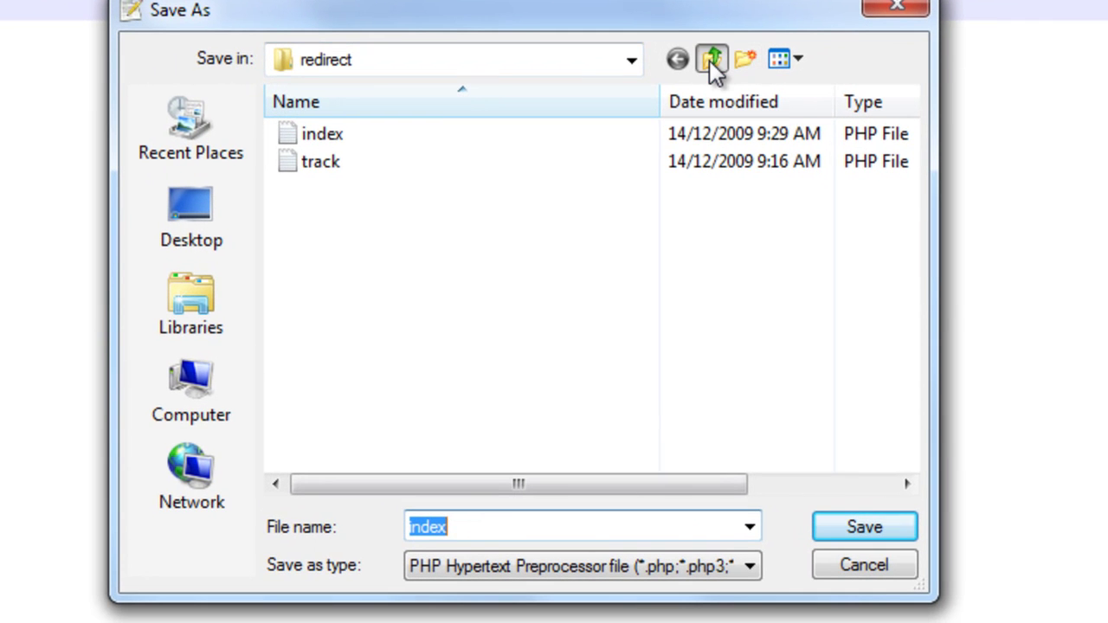
{"action": "left_click", "coordinate": [1105, 180]}
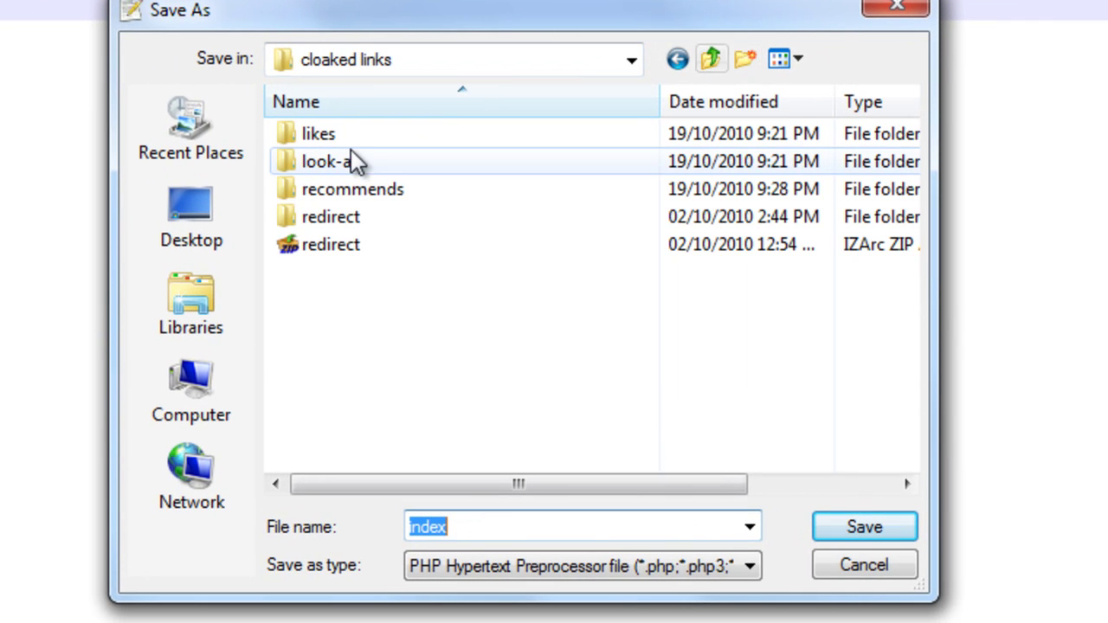
{"action": "left_click", "coordinate": [358, 196]}
{"action": "double_click", "coordinate": [358, 196]}
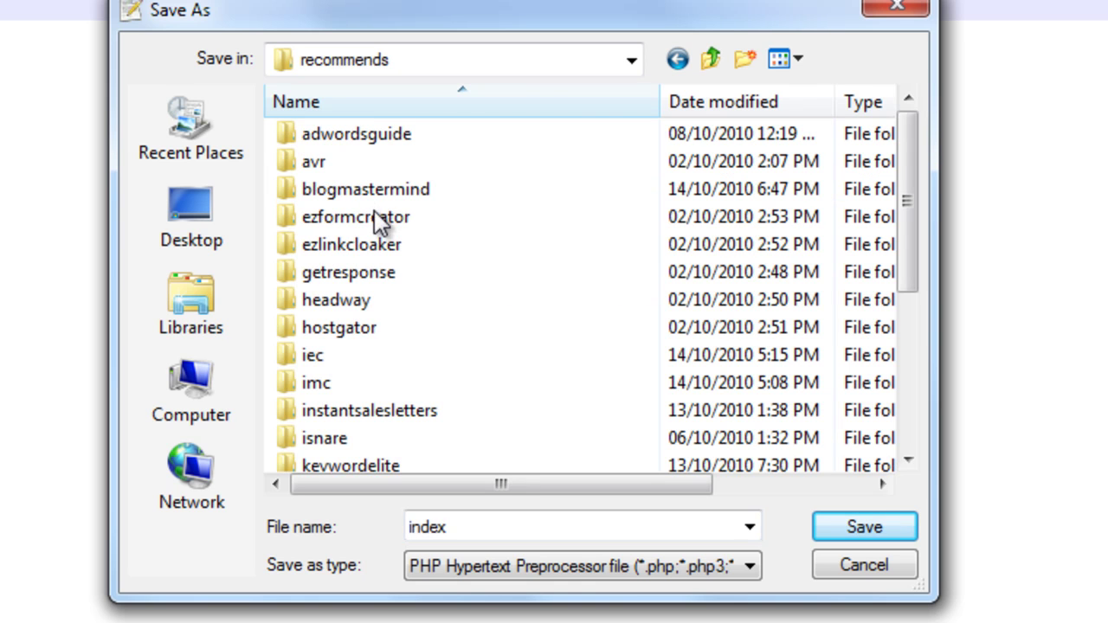
{"action": "scroll", "coordinate": [500, 335], "scroll_direction": "down", "scroll_amount": 1}
{"action": "scroll", "coordinate": [498, 336], "scroll_direction": "down", "scroll_amount": 1}
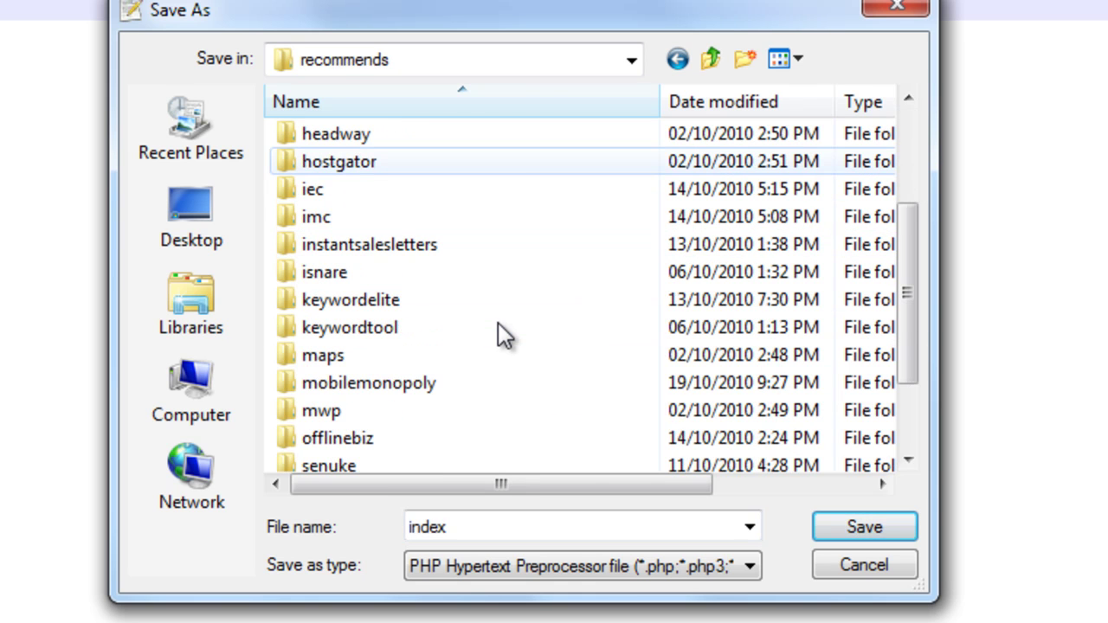
{"action": "left_click", "coordinate": [389, 386]}
{"action": "double_click", "coordinate": [388, 382]}
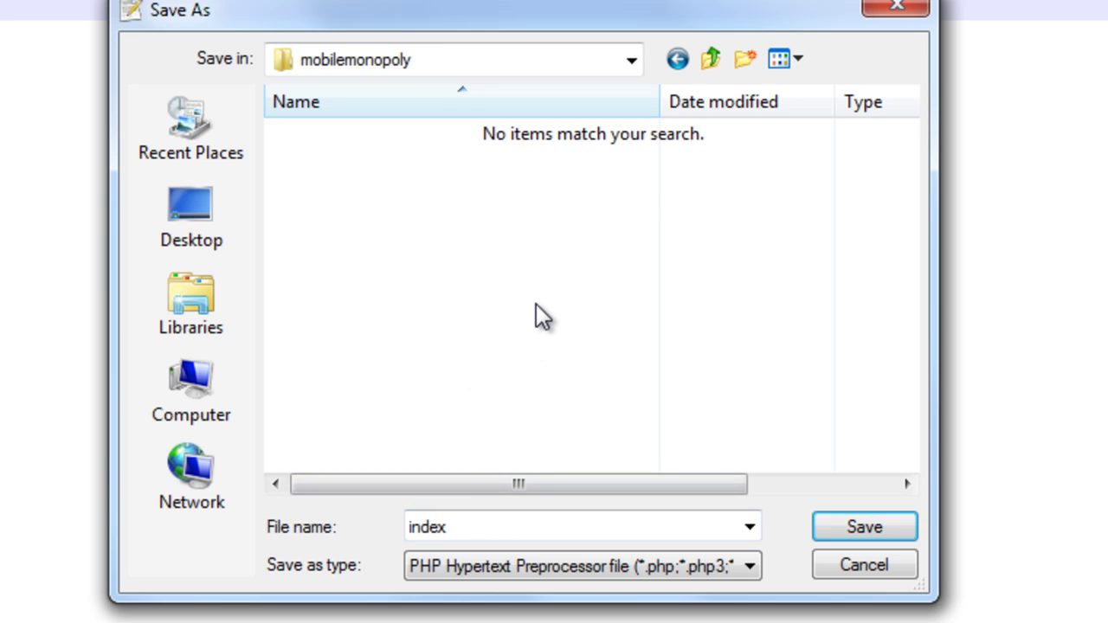
{"action": "left_click", "coordinate": [886, 536]}
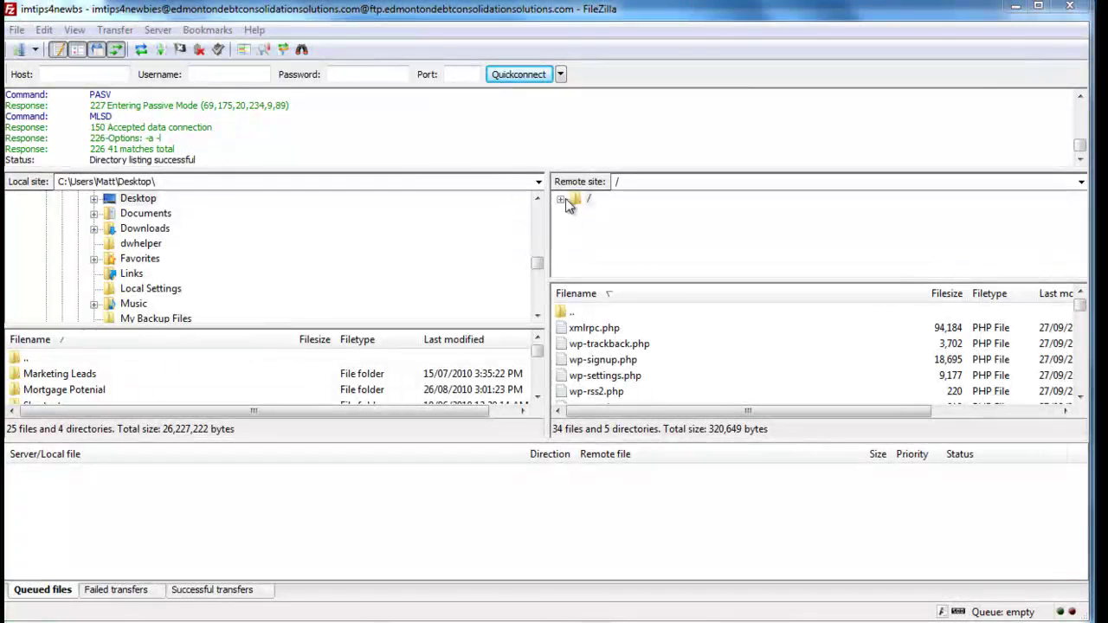
- In FileZilla, open the recommends folder under the root of the remote site
{"action": "left_click", "coordinate": [561, 201]}
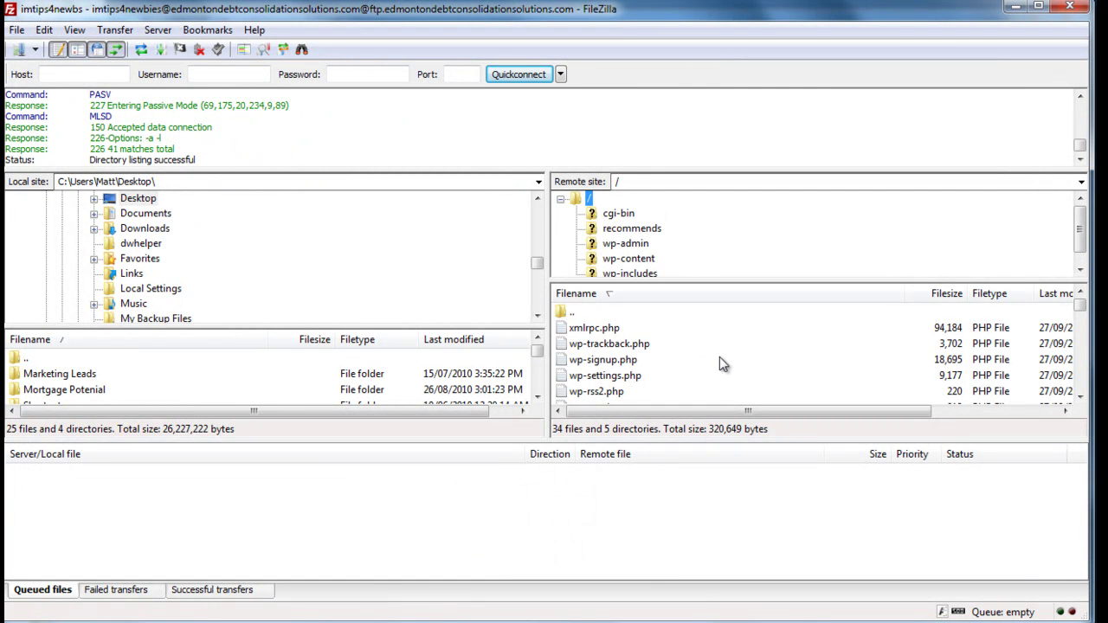
{"action": "left_click_drag", "start_coordinate": [1079, 239], "coordinate": [1084, 255]}
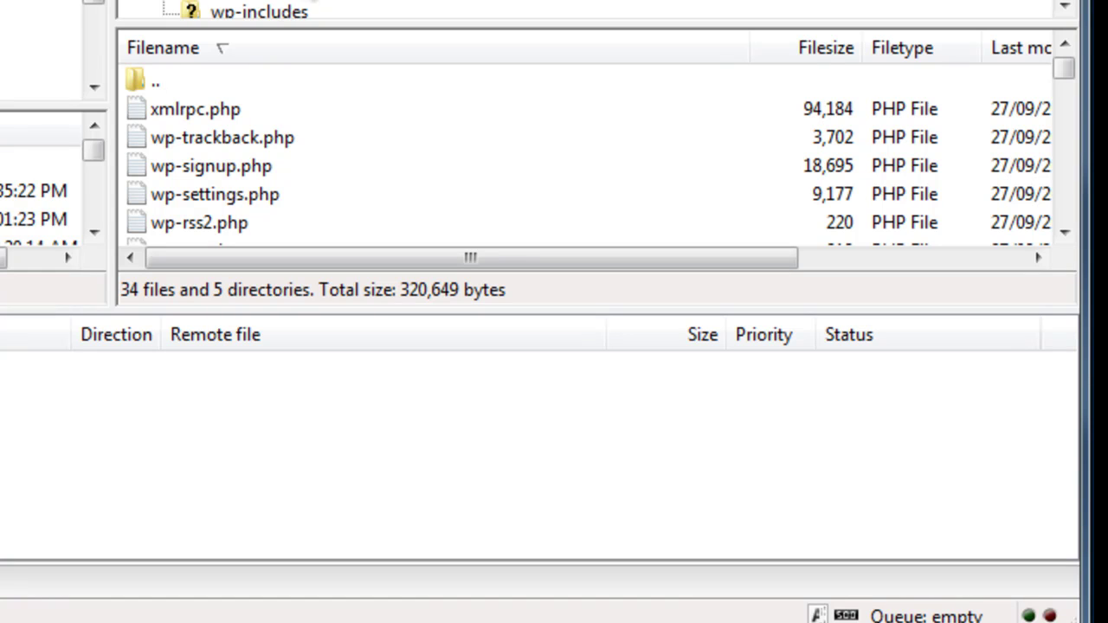
{"action": "scroll", "coordinate": [311, 1], "scroll_direction": "down", "scroll_amount": 1}
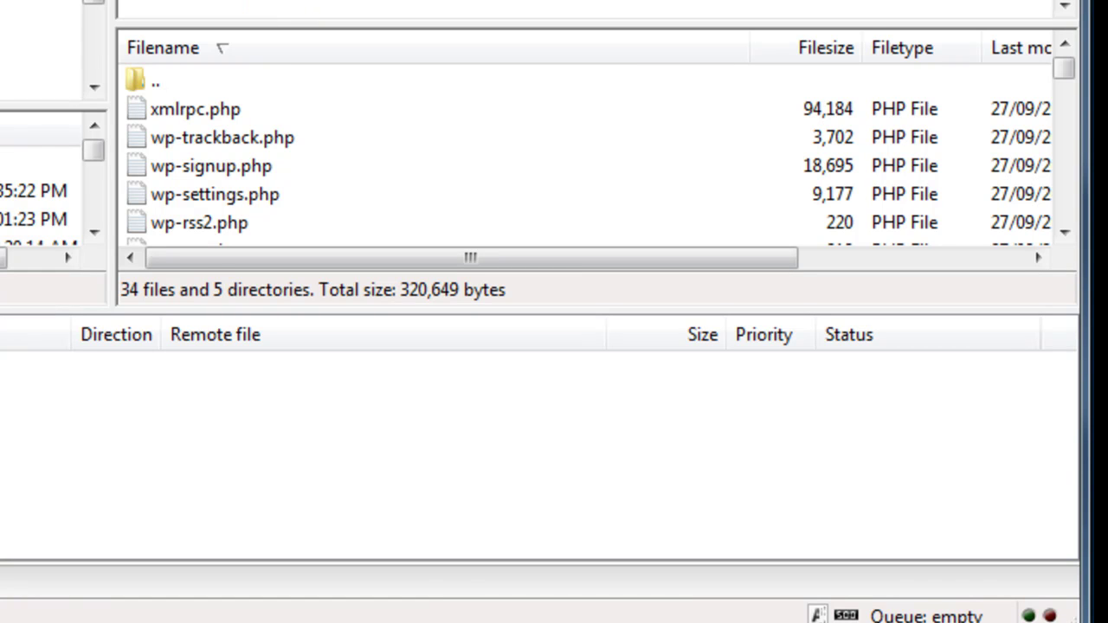
{"action": "left_click", "coordinate": [269, 109]}
{"action": "scroll", "coordinate": [305, 121], "scroll_direction": "down", "scroll_amount": 4}
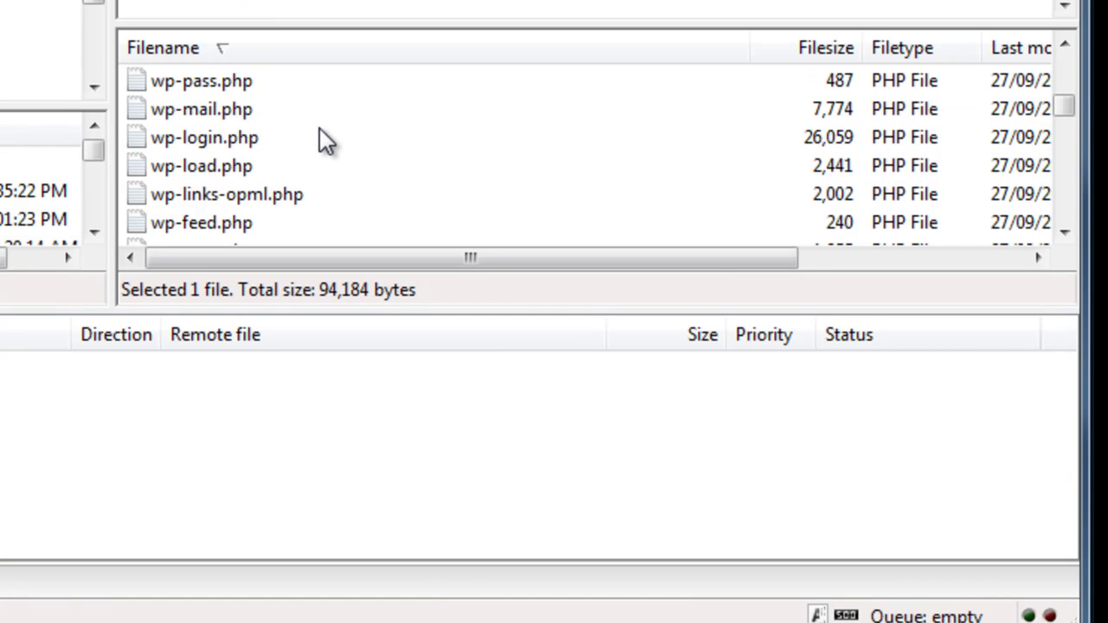
{"action": "scroll", "coordinate": [320, 131], "scroll_direction": "down", "scroll_amount": 4}
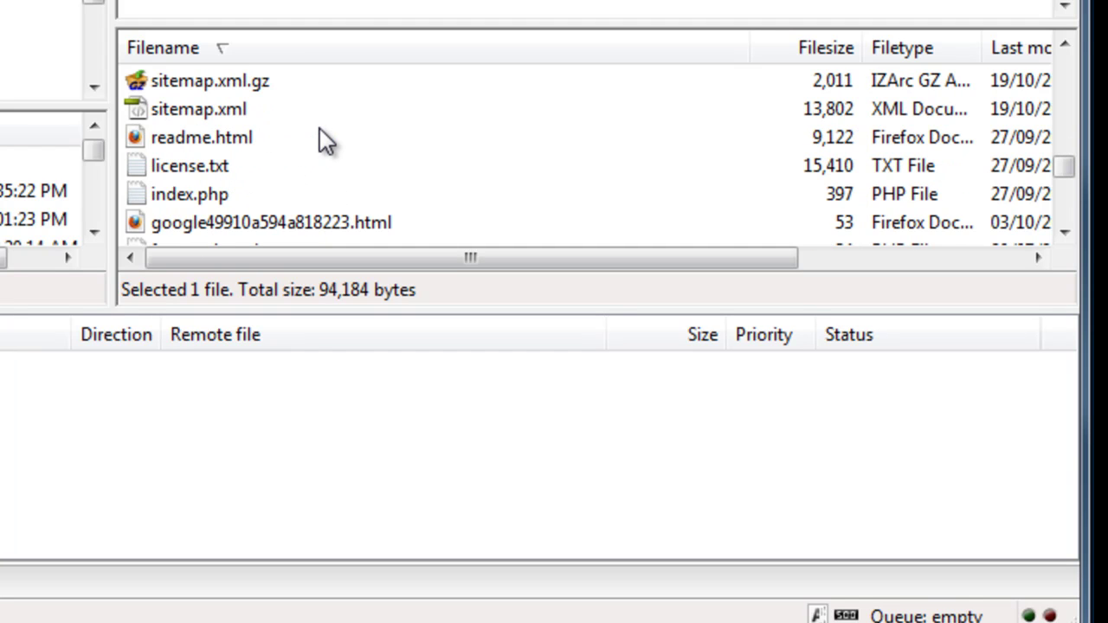
{"action": "scroll", "coordinate": [319, 129], "scroll_direction": "down", "scroll_amount": 3}
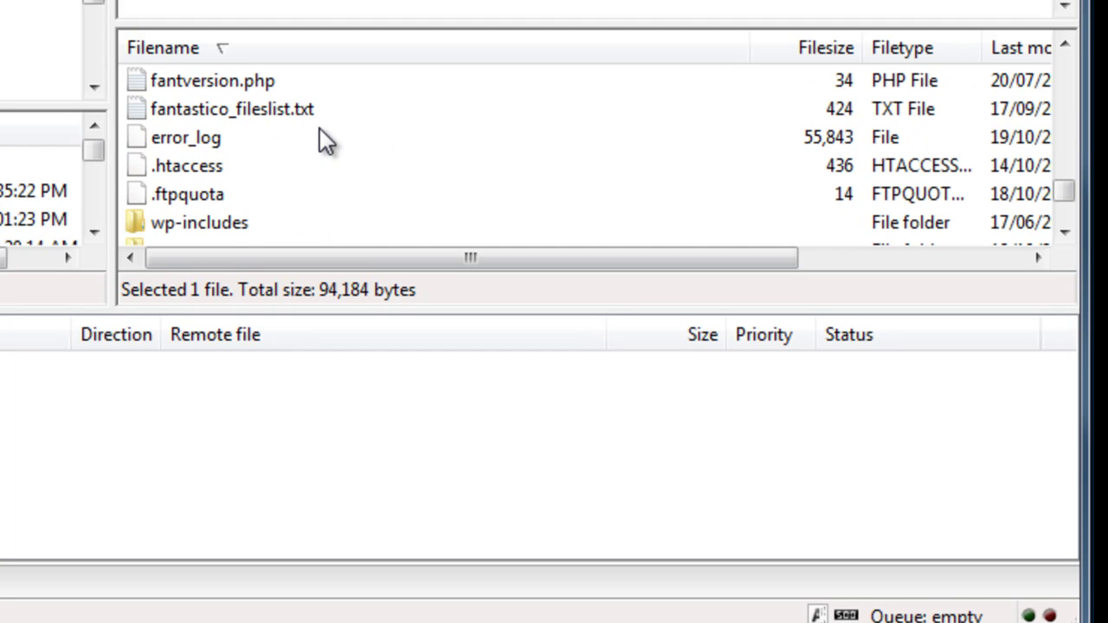
{"action": "scroll", "coordinate": [319, 130], "scroll_direction": "down", "scroll_amount": 1}
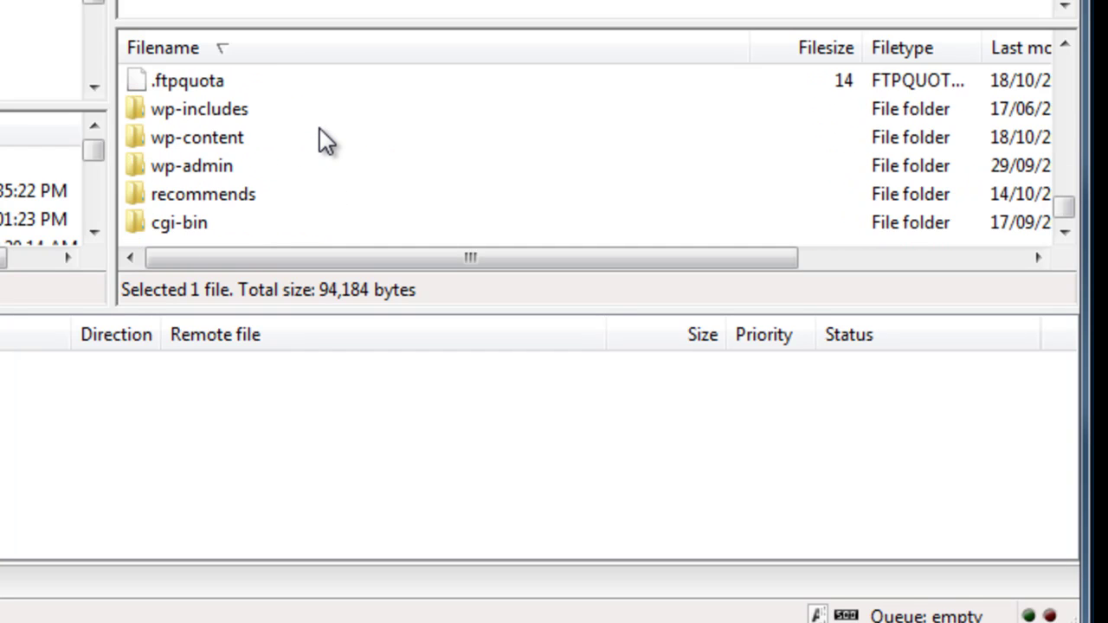
{"action": "double_click", "coordinate": [195, 196]}
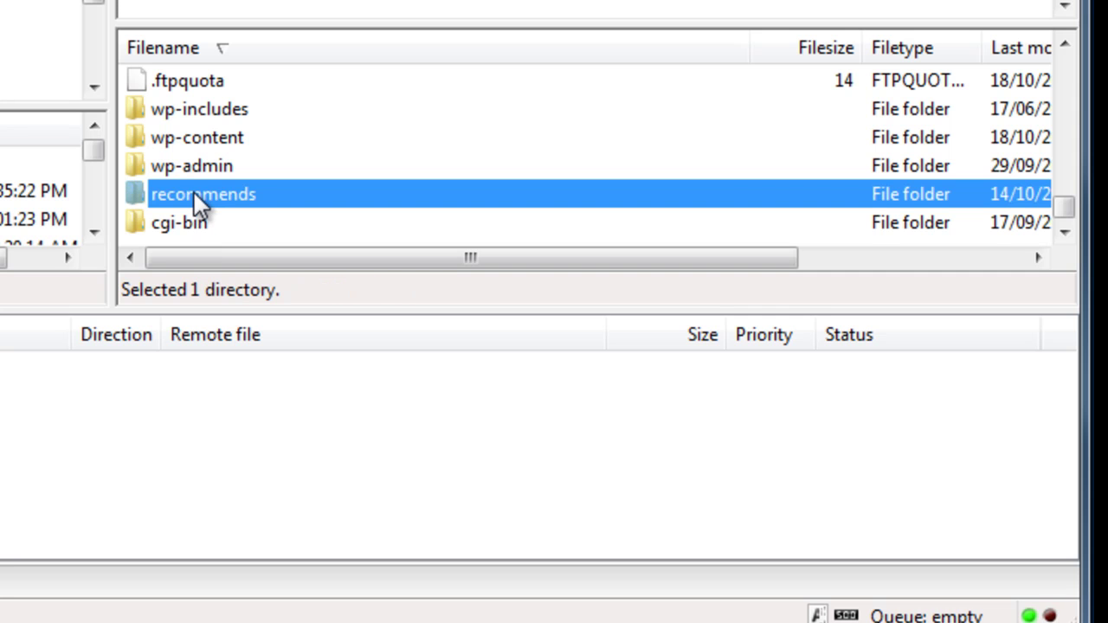
{"action": "scroll", "coordinate": [350, 149], "scroll_direction": "down", "scroll_amount": 1}
{"action": "scroll", "coordinate": [350, 149], "scroll_direction": "up", "scroll_amount": 1}
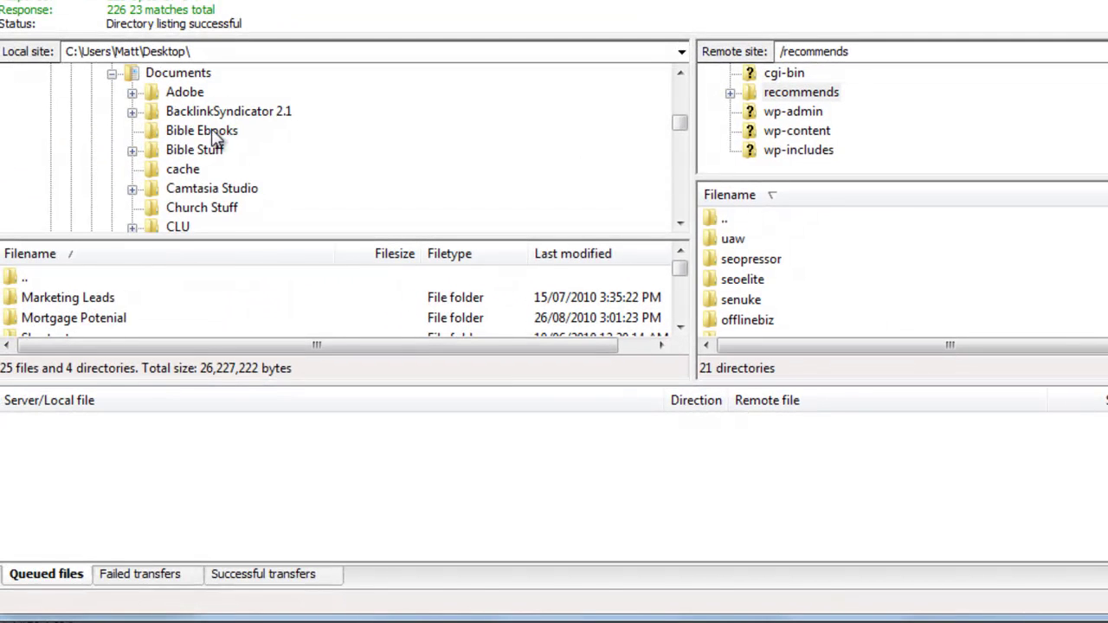
- Browse the local site to the Documents > Internet Marketing > cloaked links > recommends folder
{"action": "scroll", "coordinate": [215, 138], "scroll_direction": "down", "scroll_amount": 5}
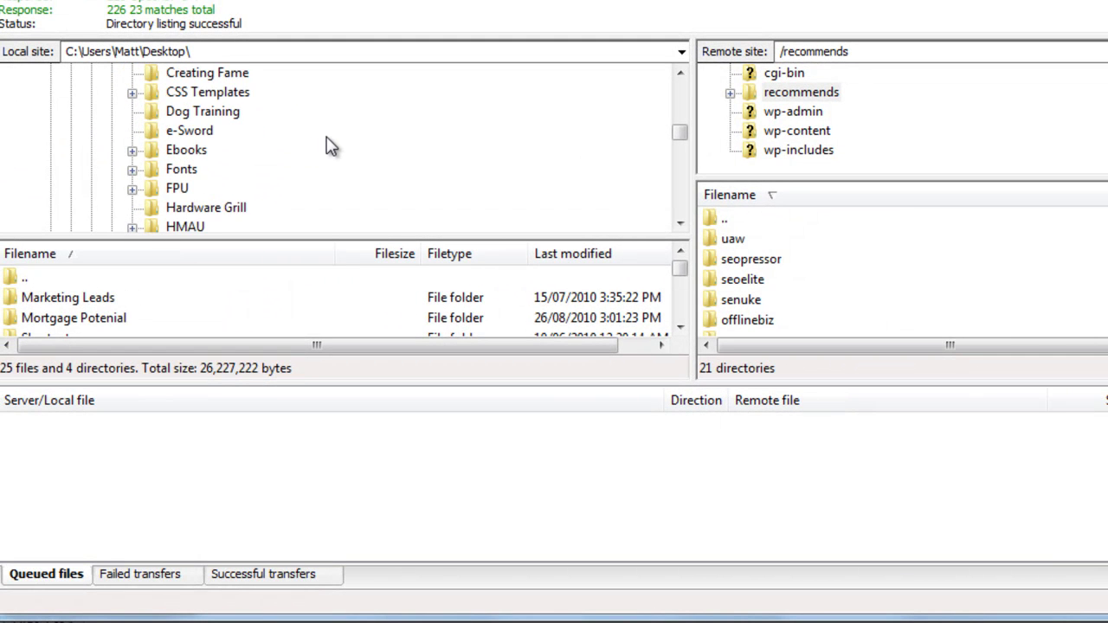
{"action": "left_click", "coordinate": [180, 153]}
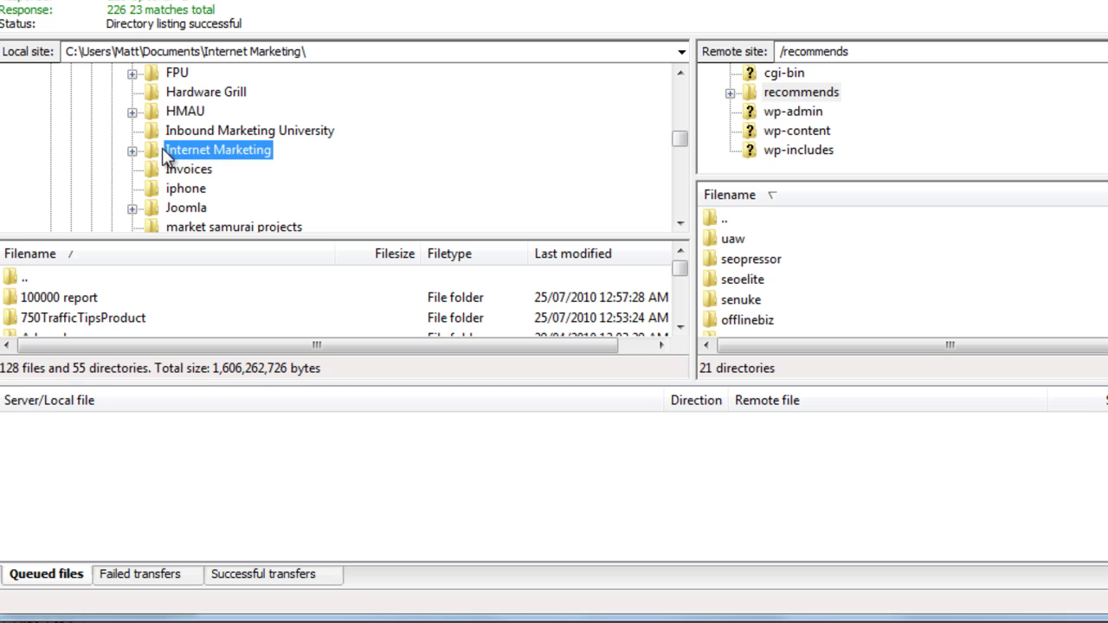
{"action": "left_click", "coordinate": [132, 150]}
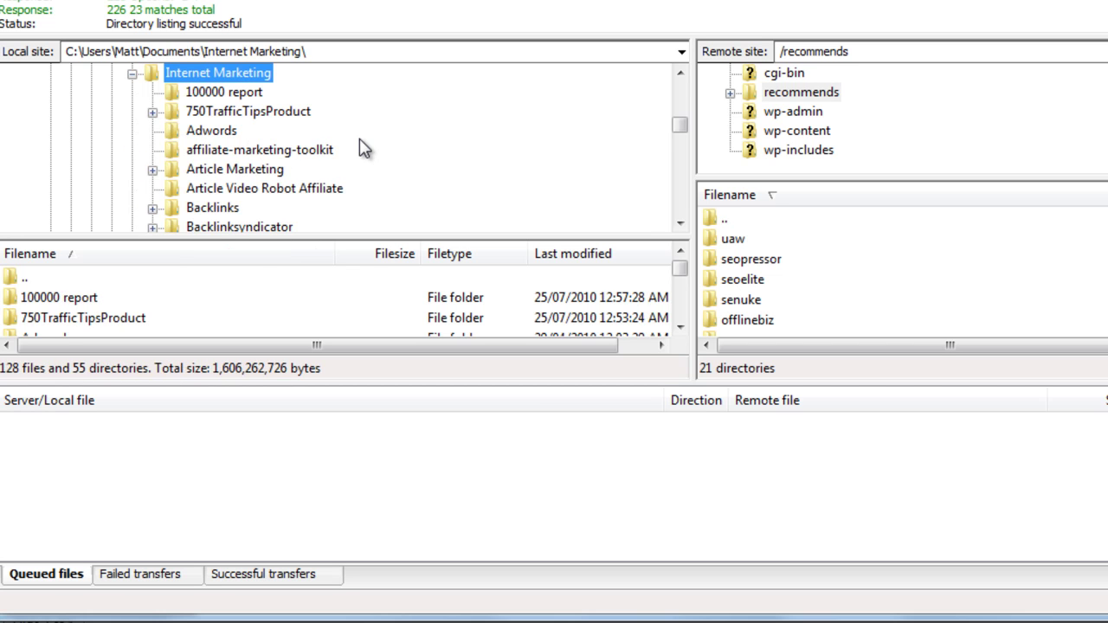
{"action": "scroll", "coordinate": [364, 149], "scroll_direction": "down", "scroll_amount": 1}
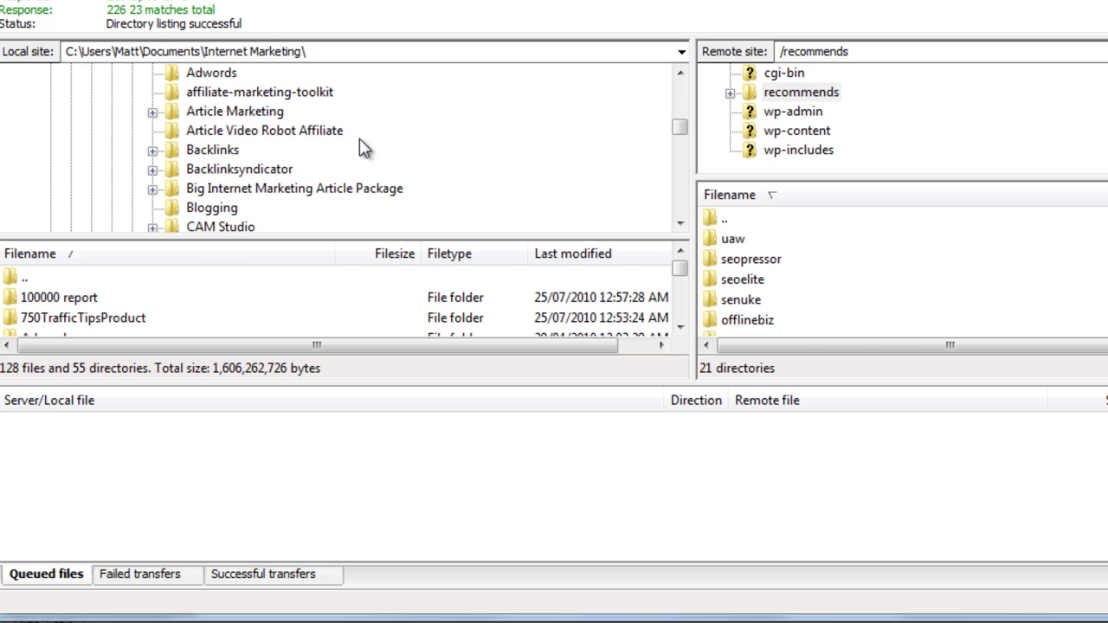
{"action": "scroll", "coordinate": [364, 149], "scroll_direction": "down", "scroll_amount": 1}
{"action": "scroll", "coordinate": [364, 149], "scroll_direction": "down", "scroll_amount": 1}
{"action": "left_click", "coordinate": [210, 150]}
{"action": "left_click", "coordinate": [152, 149]}
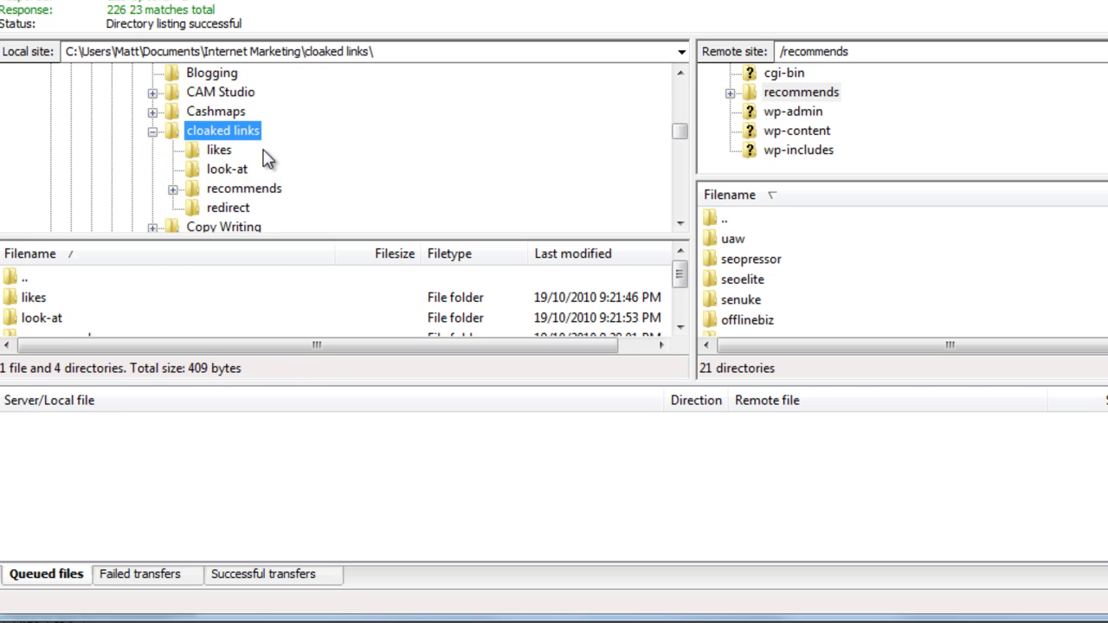
{"action": "double_click", "coordinate": [250, 188]}
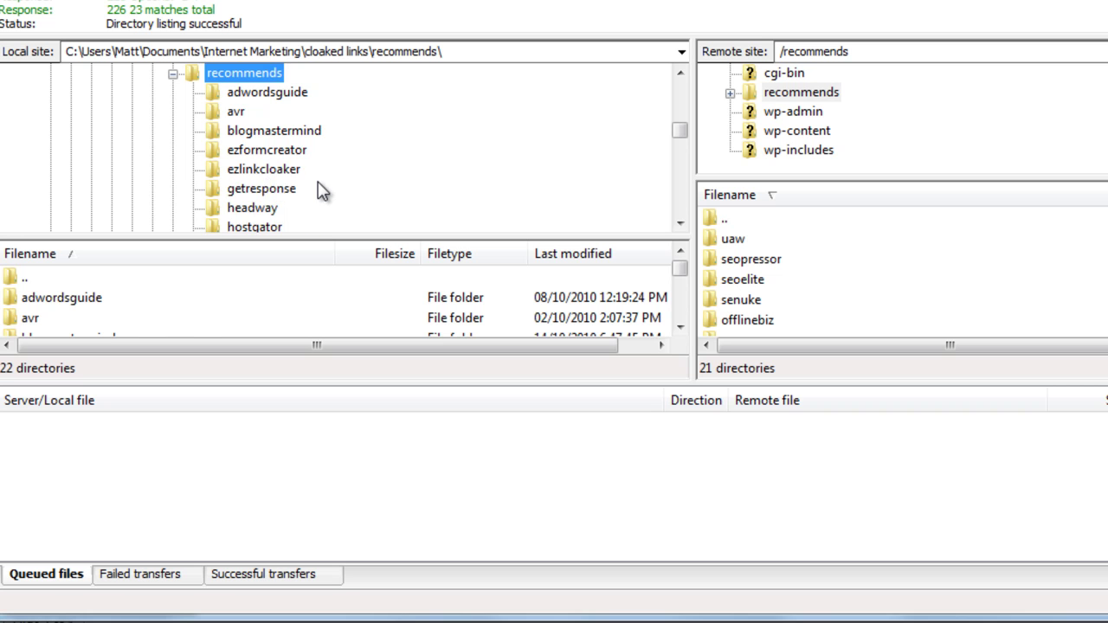
- Upload the local mobilemonopoly folder into the remote recommends folder
{"action": "scroll", "coordinate": [320, 191], "scroll_direction": "down", "scroll_amount": 1}
{"action": "scroll", "coordinate": [294, 281], "scroll_direction": "down", "scroll_amount": 2}
{"action": "scroll", "coordinate": [295, 282], "scroll_direction": "down", "scroll_amount": 4}
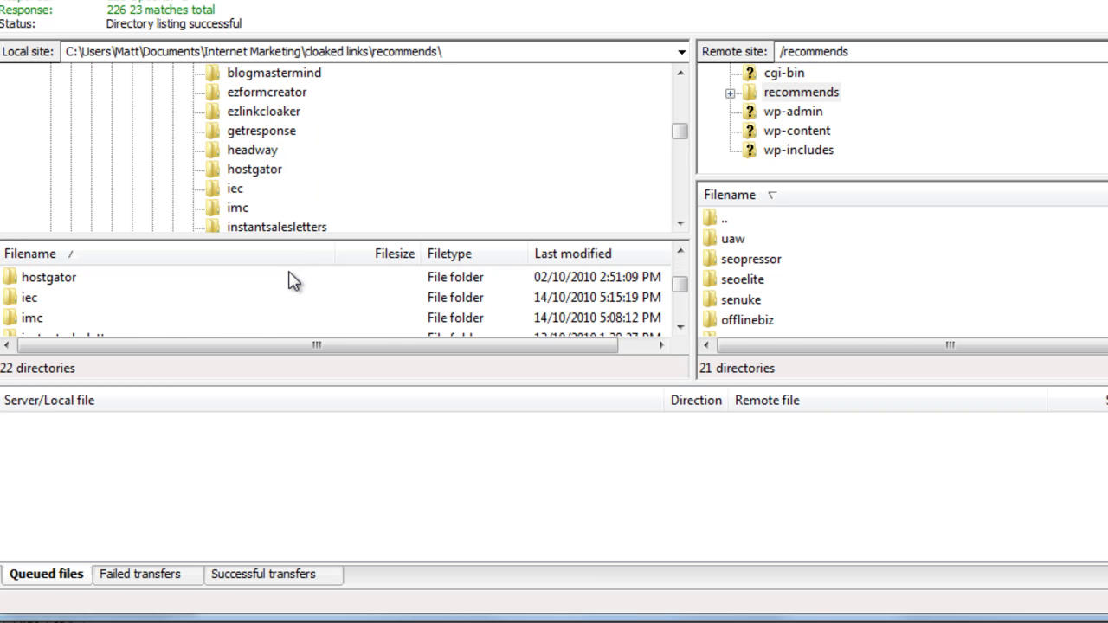
{"action": "scroll", "coordinate": [293, 282], "scroll_direction": "down", "scroll_amount": 1}
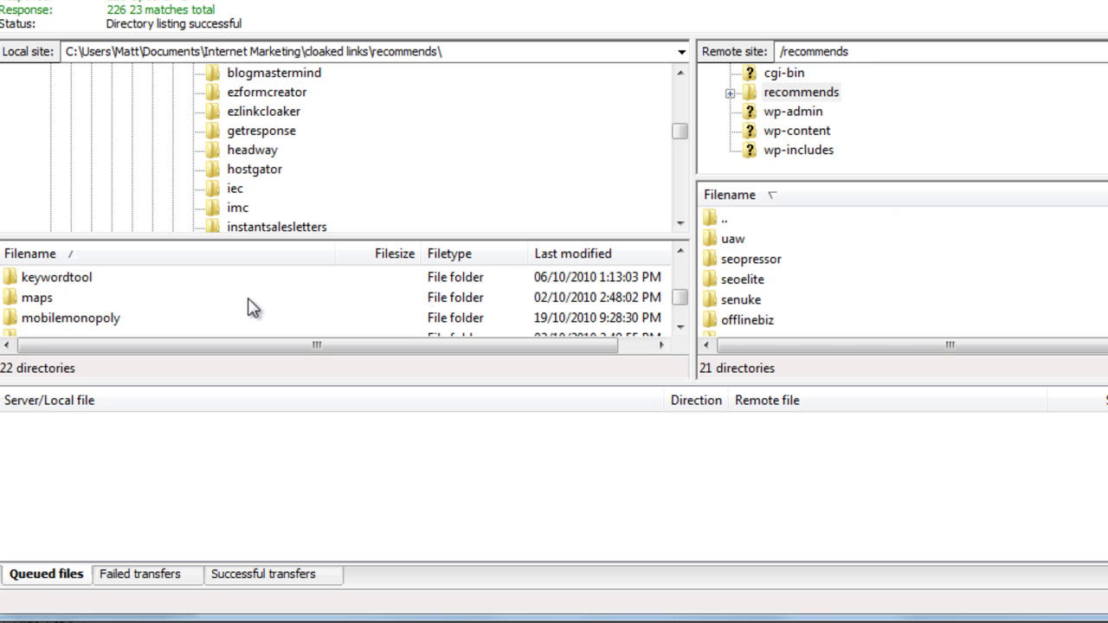
{"action": "left_click_drag", "start_coordinate": [46, 320], "coordinate": [819, 96]}
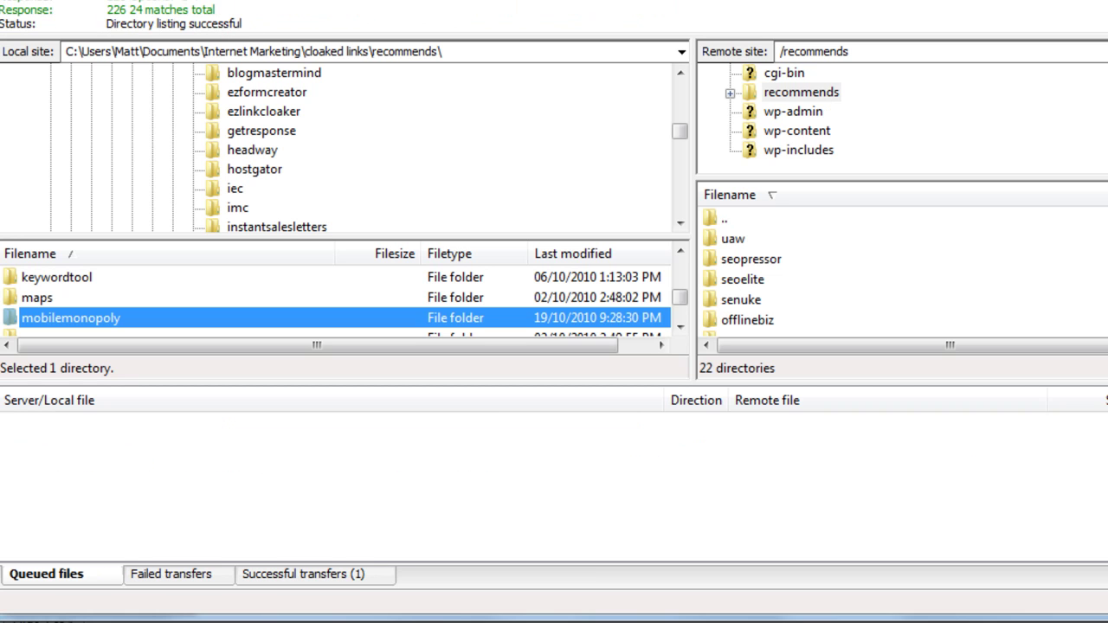
{"action": "scroll", "coordinate": [866, 268], "scroll_direction": "down", "scroll_amount": 2}
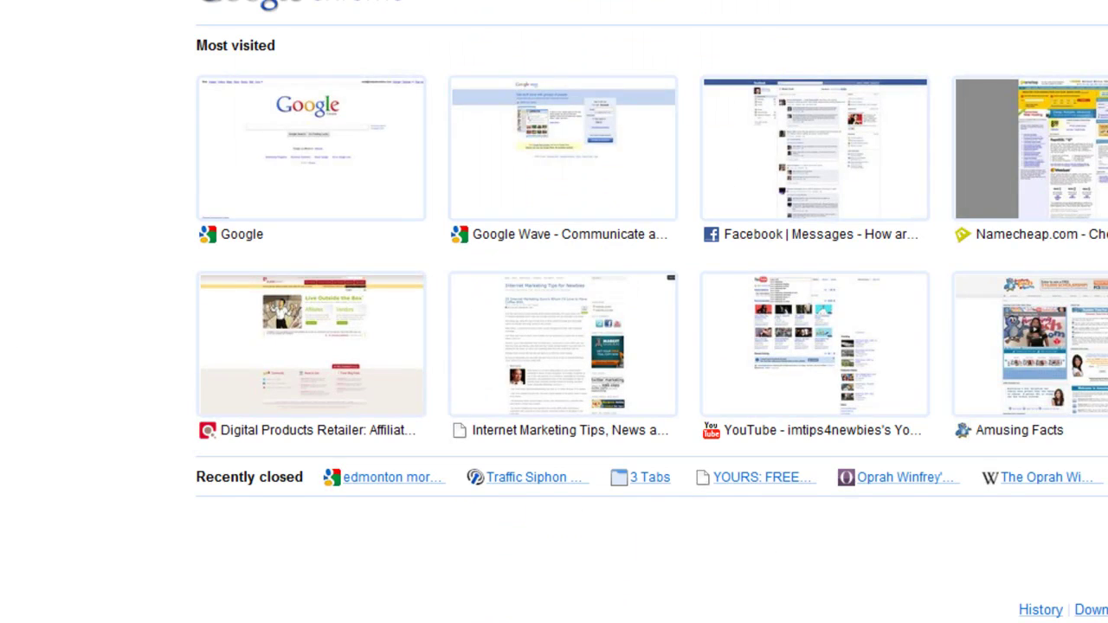
{"action": "type", "text": "www."}
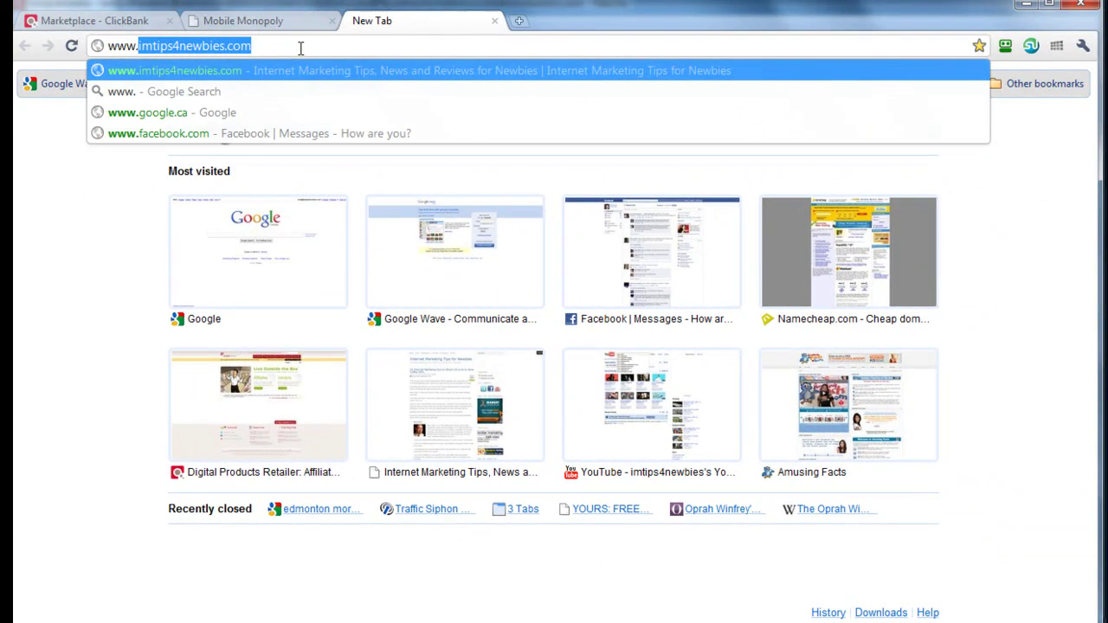
{"action": "key", "text": "Right"}
{"action": "type", "text": "/recom"}
{"action": "type", "text": "mends/"}
{"action": "type", "text": "mobili"}
{"action": "key", "text": "BackSpace"}
{"action": "type", "text": "emonopoly"}
{"action": "key", "text": "Return"}
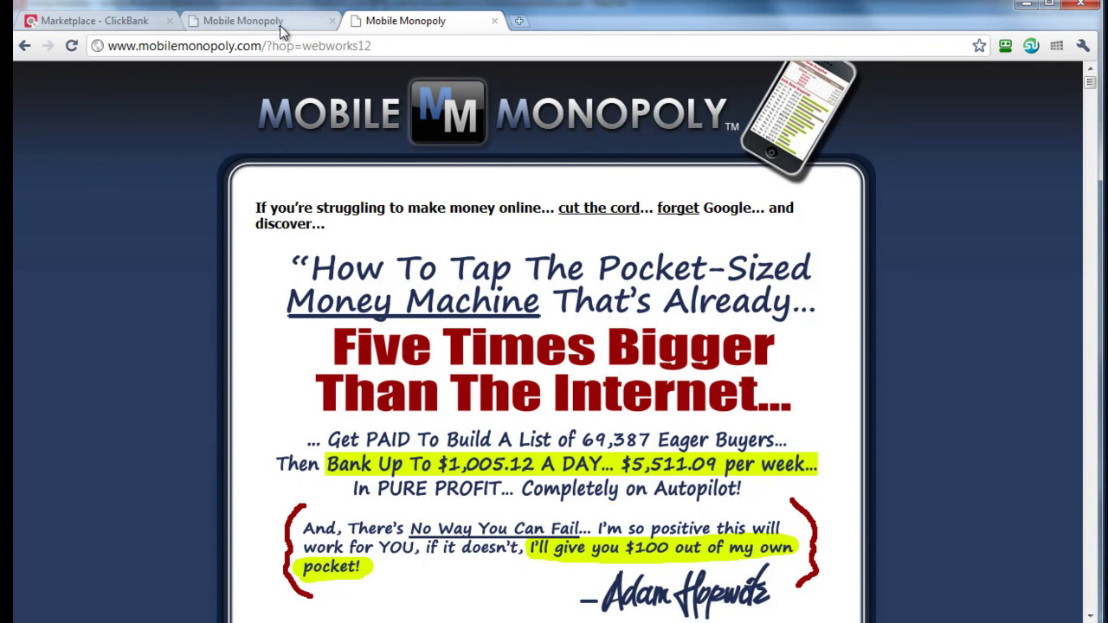
- Compare the page reached through the cloaked link with the page in the other Mobile Monopoly tab
{"action": "left_click", "coordinate": [282, 29]}
{"action": "left_click", "coordinate": [418, 29]}
{"action": "left_click", "coordinate": [290, 29]}
{"action": "left_click", "coordinate": [478, 27]}
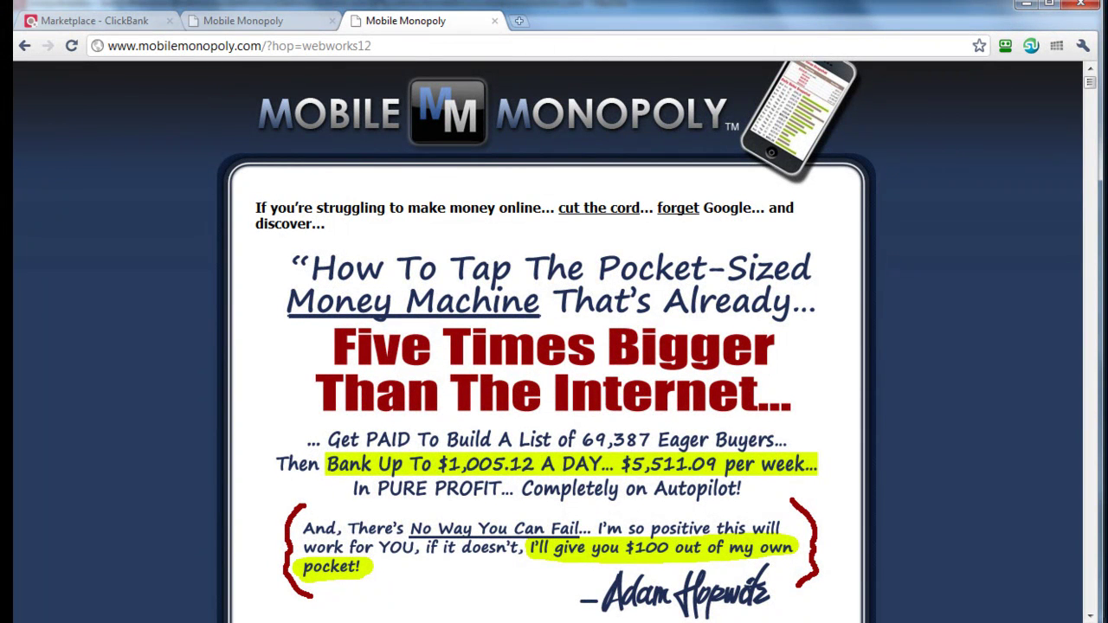
- Switch to the PowerPoint slide show and advance to the slide about cloaking and redirecting links
{"action": "key", "text": "alt+Tab"}
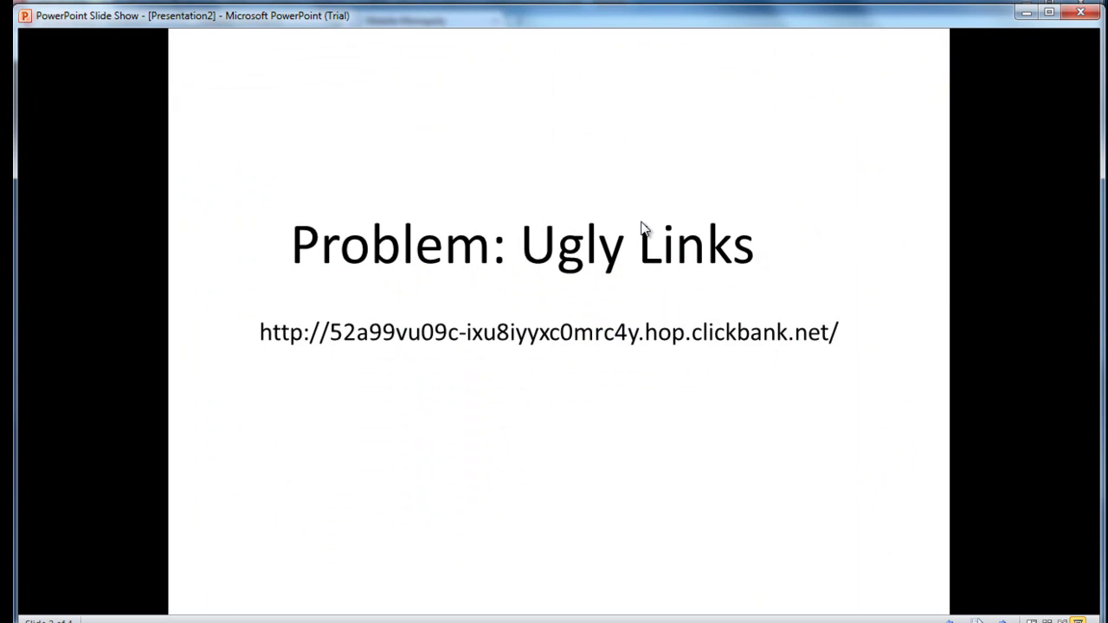
{"action": "key", "text": "Right"}
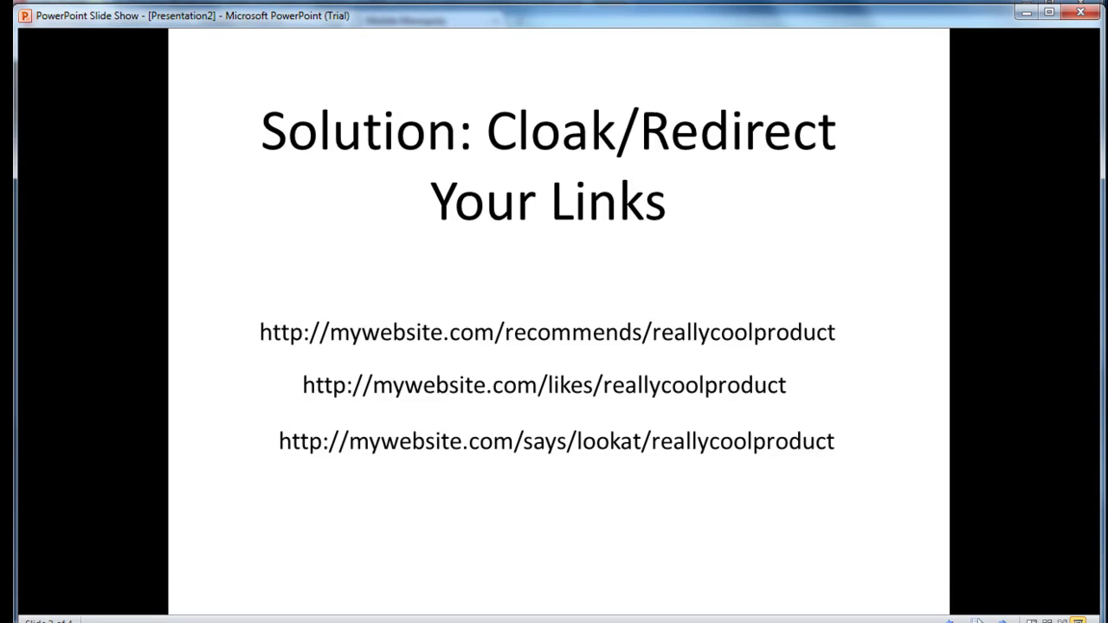
{"action": "key", "text": "alt+Tab"}
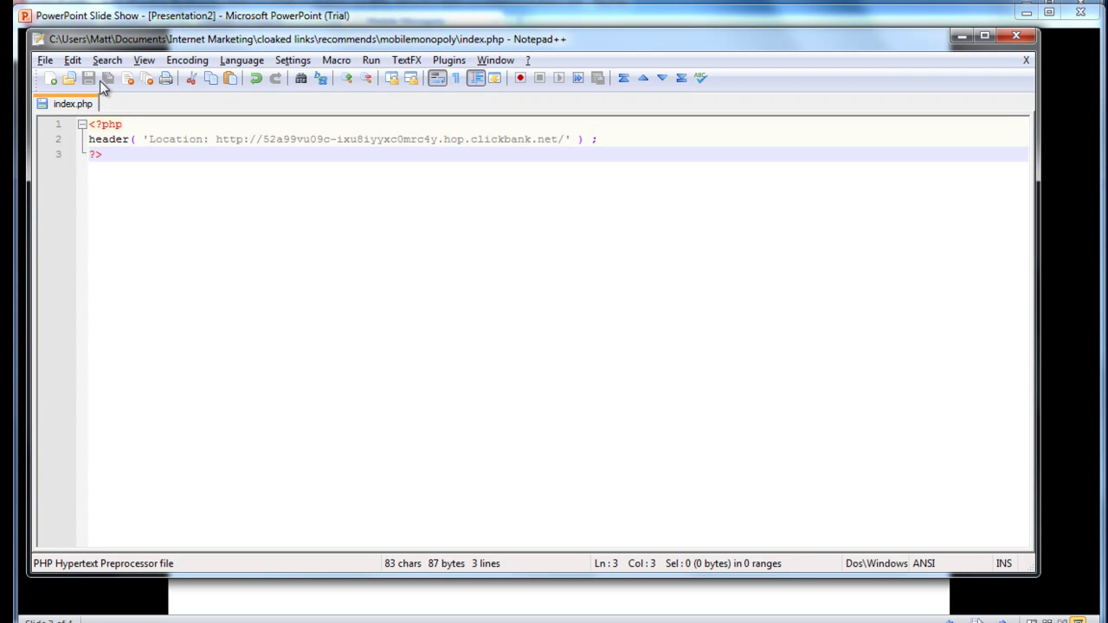
{"action": "left_click", "coordinate": [55, 81]}
{"action": "type", "text": "www"}
{"action": "type", "text": ".ik"}
{"action": "type", "text": "tip"}
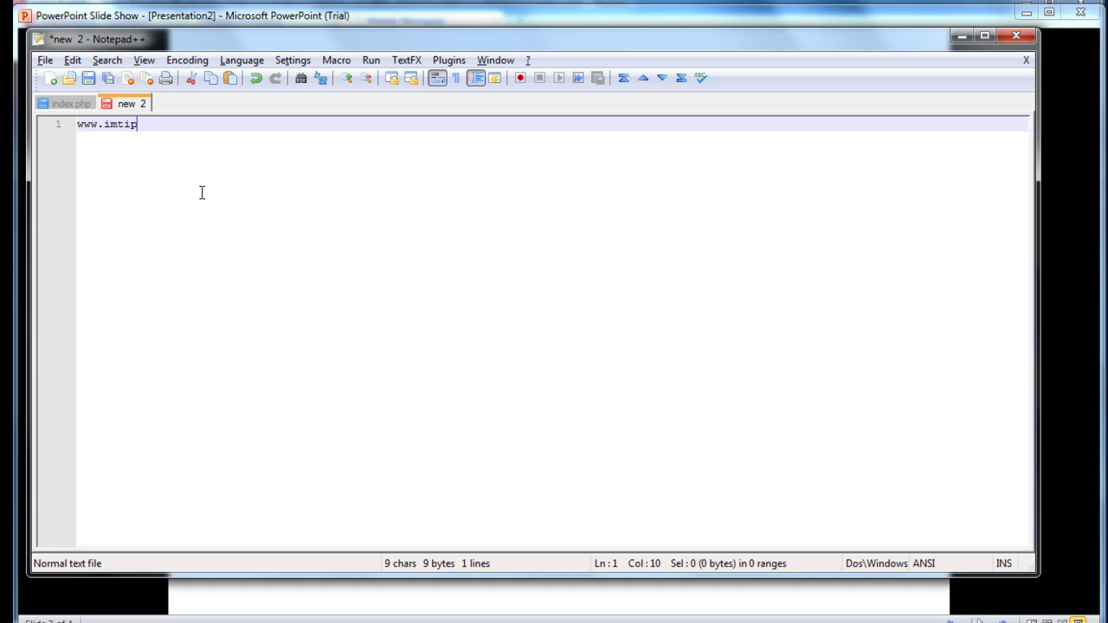
{"action": "type", "text": "s4newbies."}
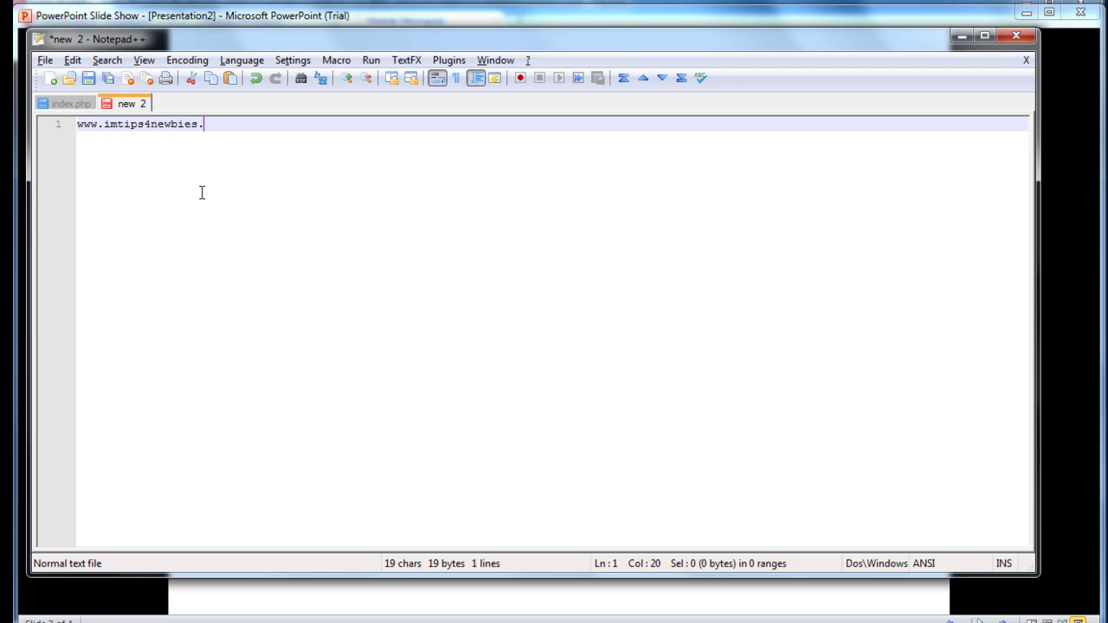
{"action": "type", "text": "com/recommends"}
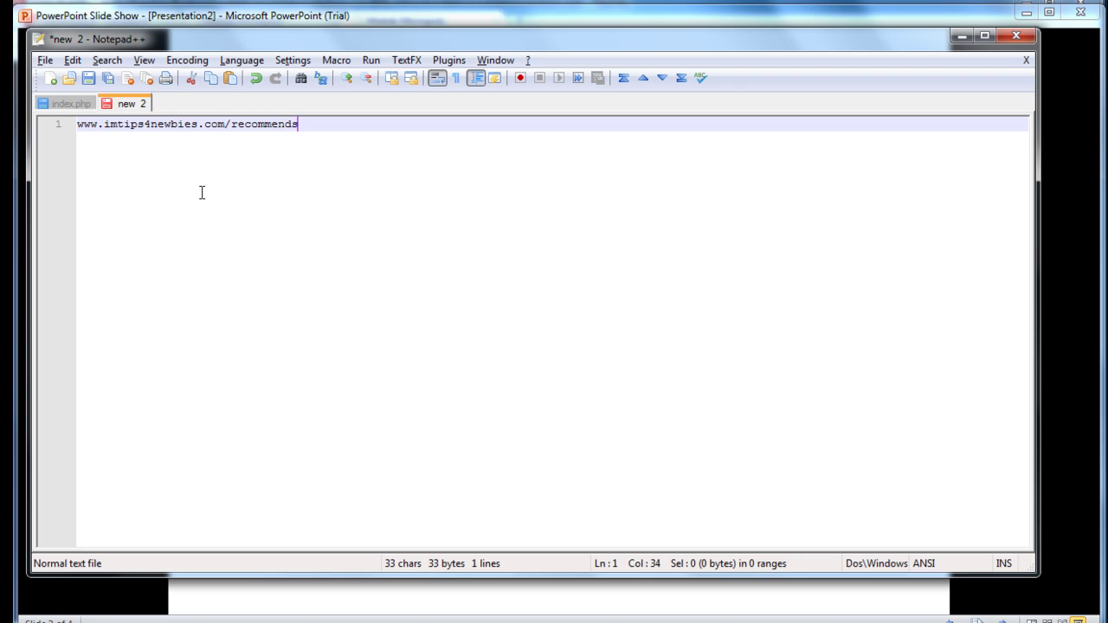
{"action": "type", "text": "/mobil"}
{"action": "type", "text": "emne"}
{"action": "key", "text": "BackSpace"}
{"action": "type", "text": "nopoly"}
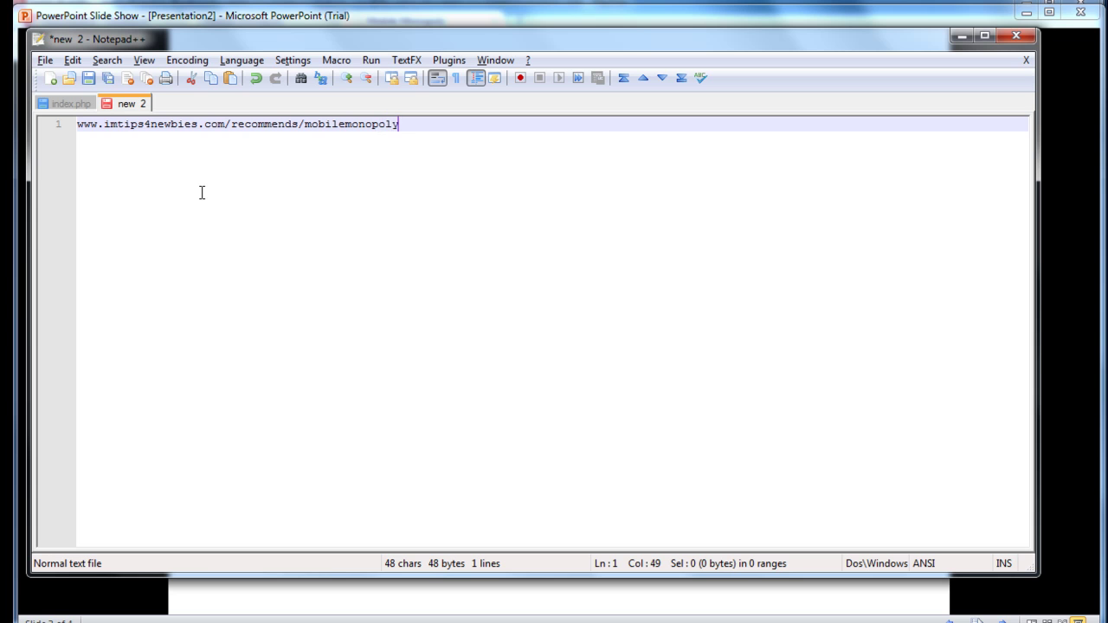
{"action": "key", "text": "Return"}
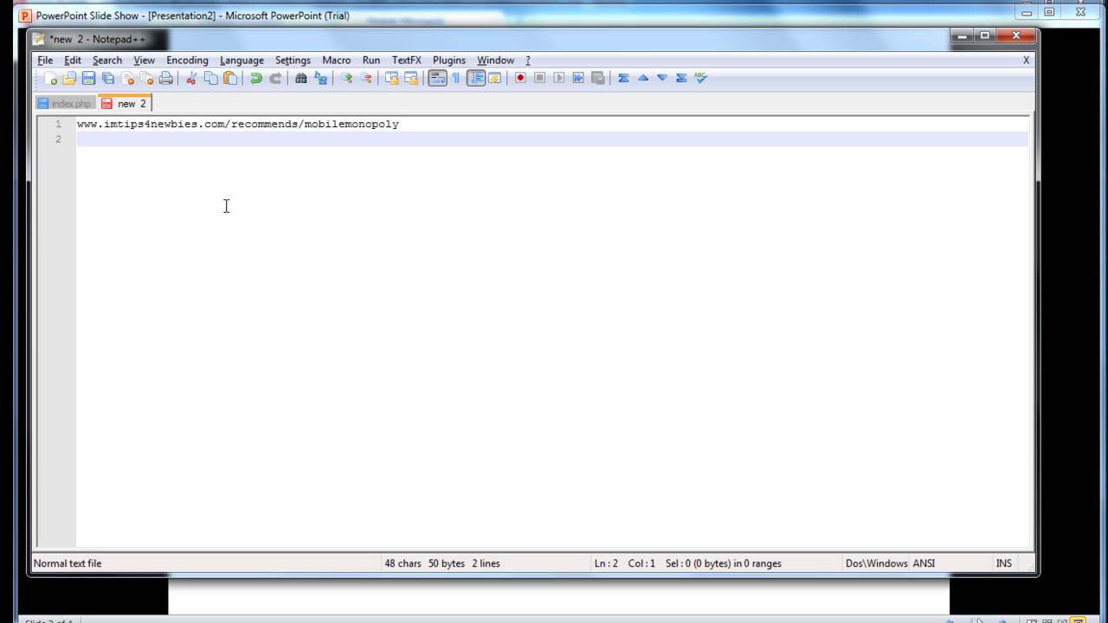
{"action": "key", "text": "Return"}
{"action": "key", "text": "Return"}
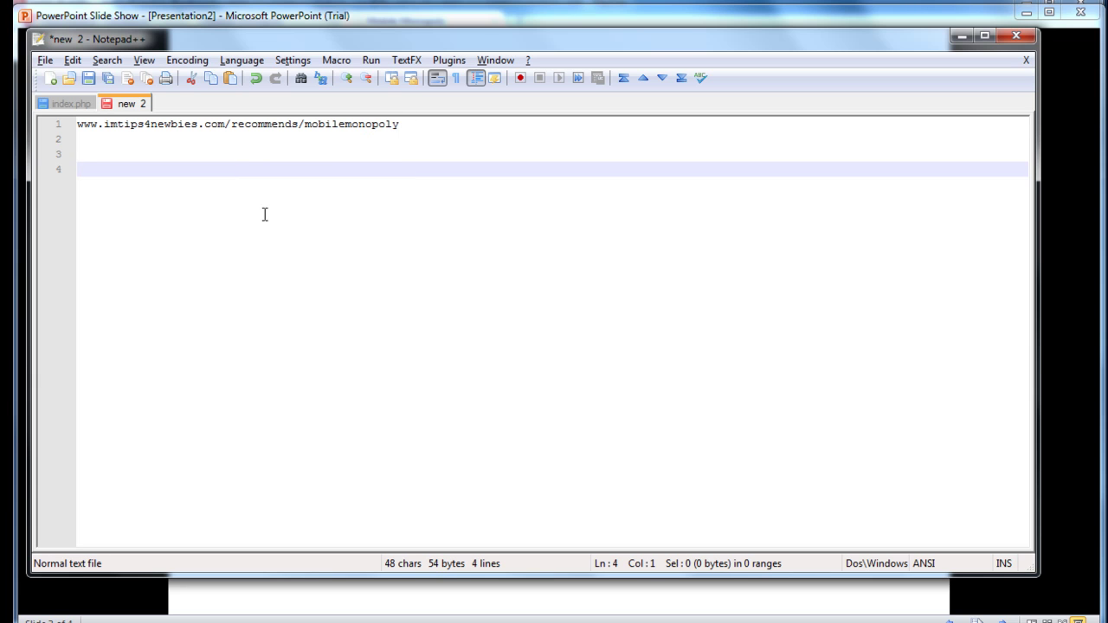
{"action": "type", "text": "<a href=\"www.imtips4newbies.com/recommends/mobilemonopoly\">Mobile Monopoly</a>"}
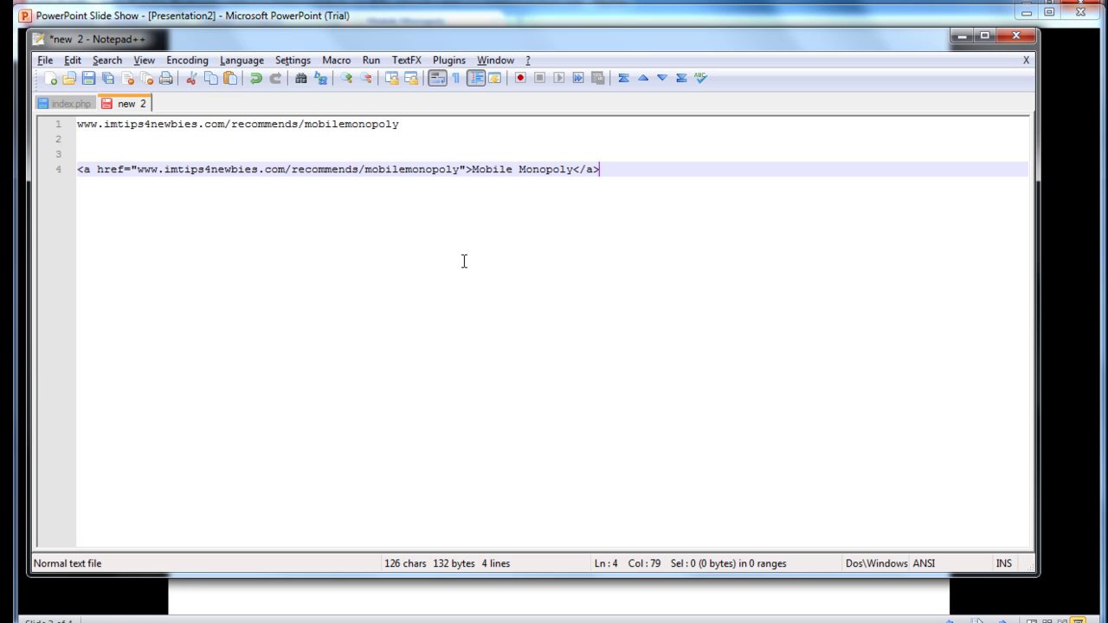
{"action": "left_click", "coordinate": [491, 596]}
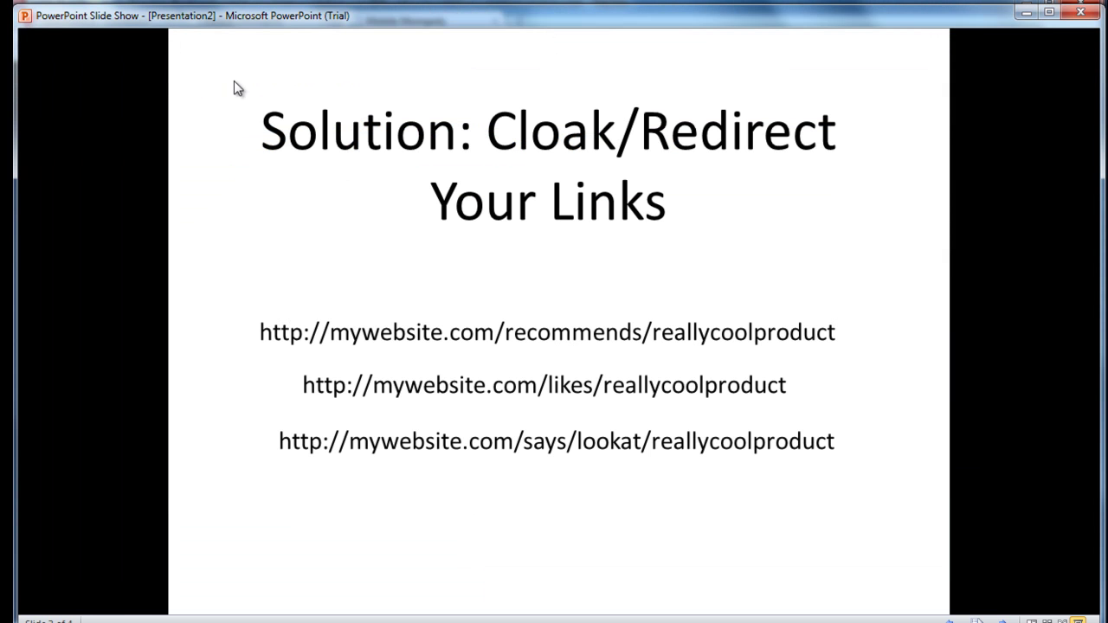